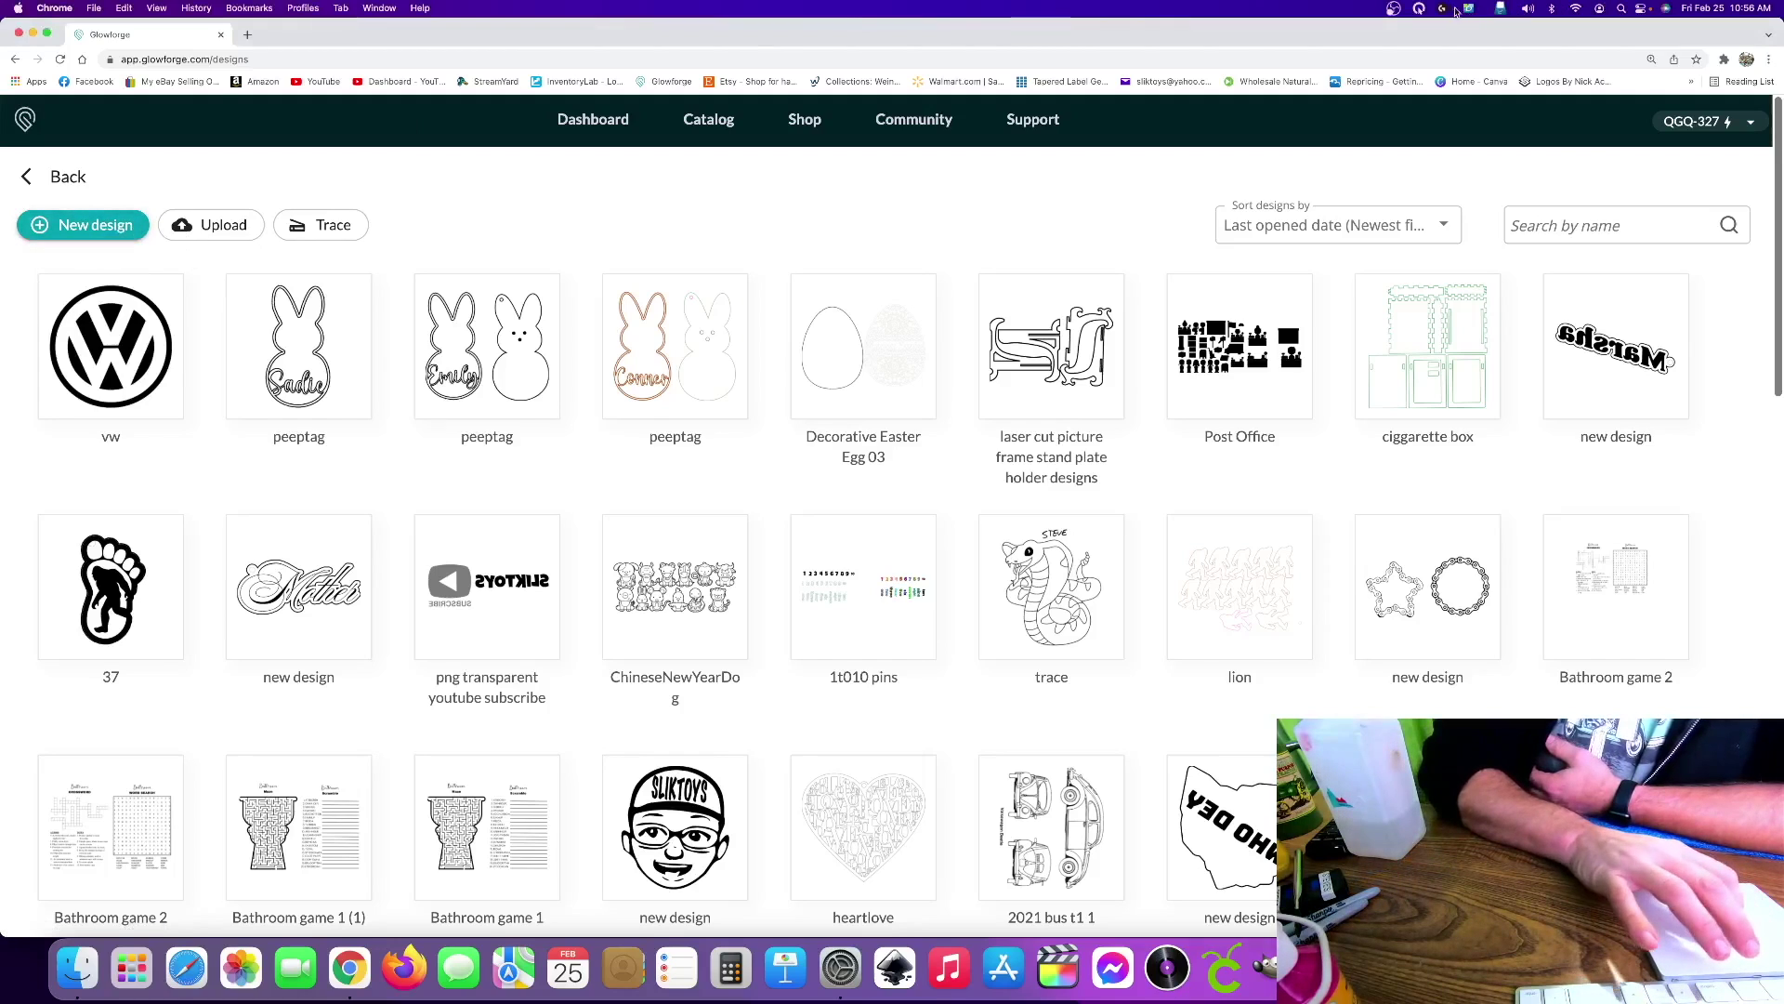
# Step: Start a new empty Glowforge design
pyautogui.click(1394, 9)
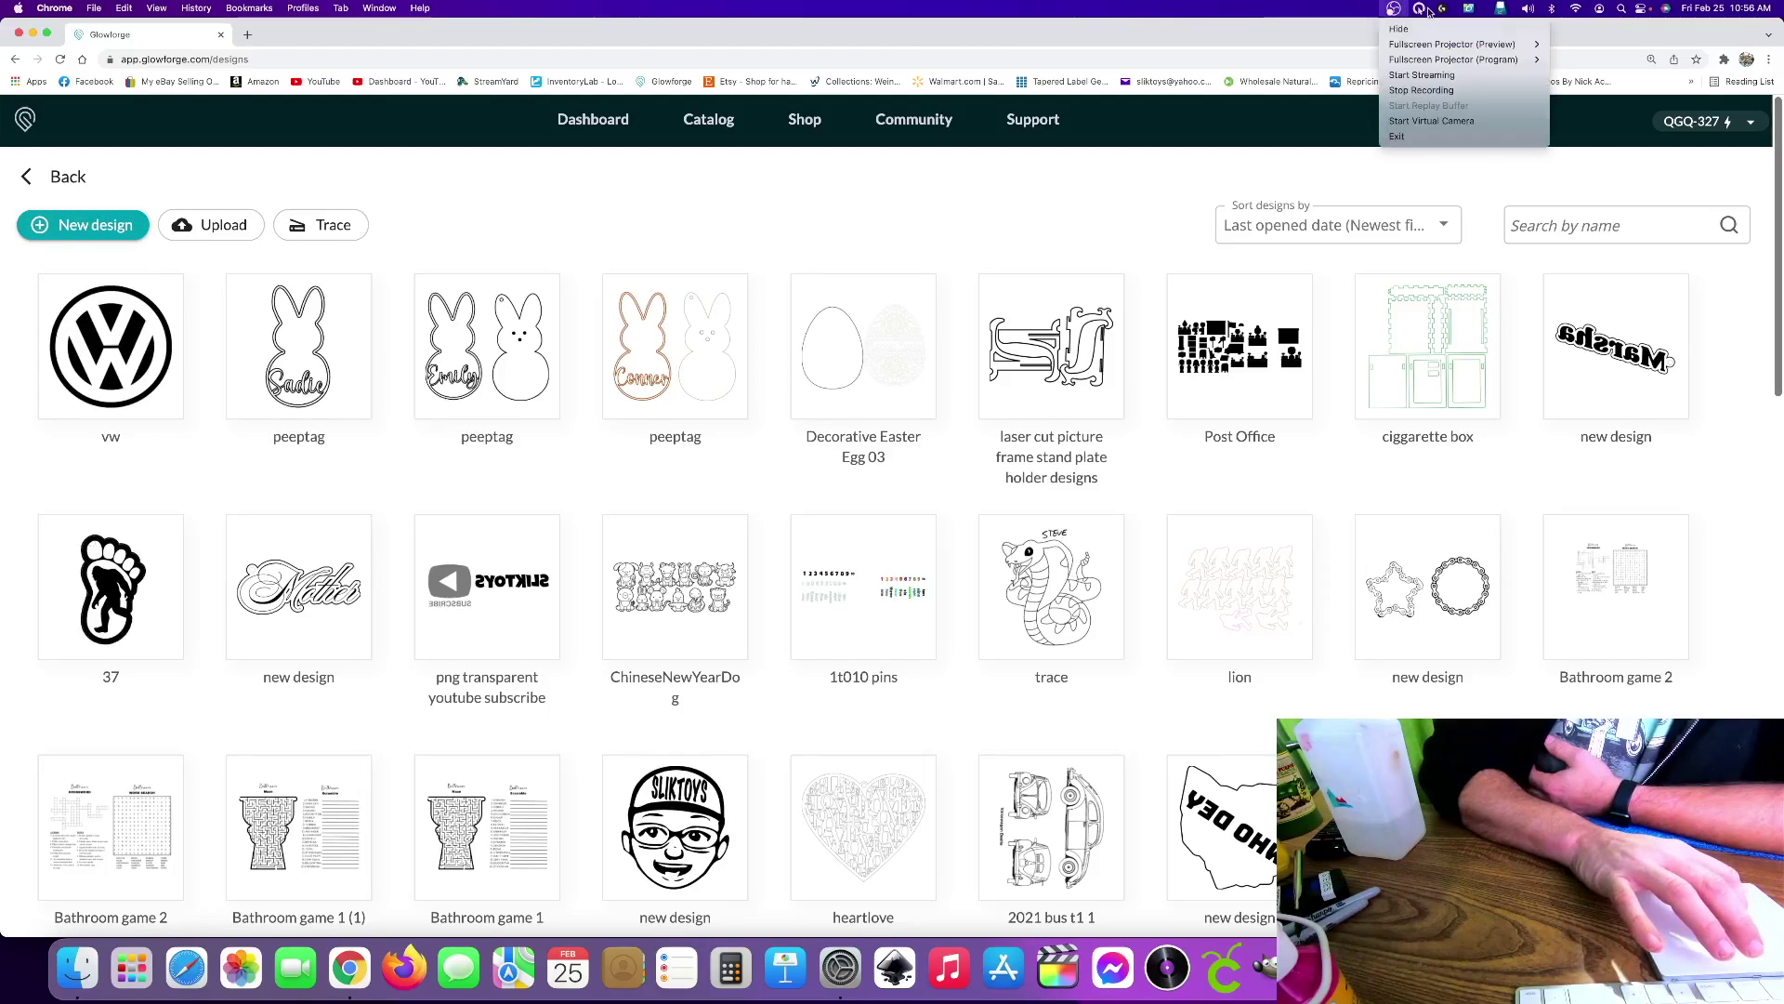
pyautogui.moveTo(1418, 9)
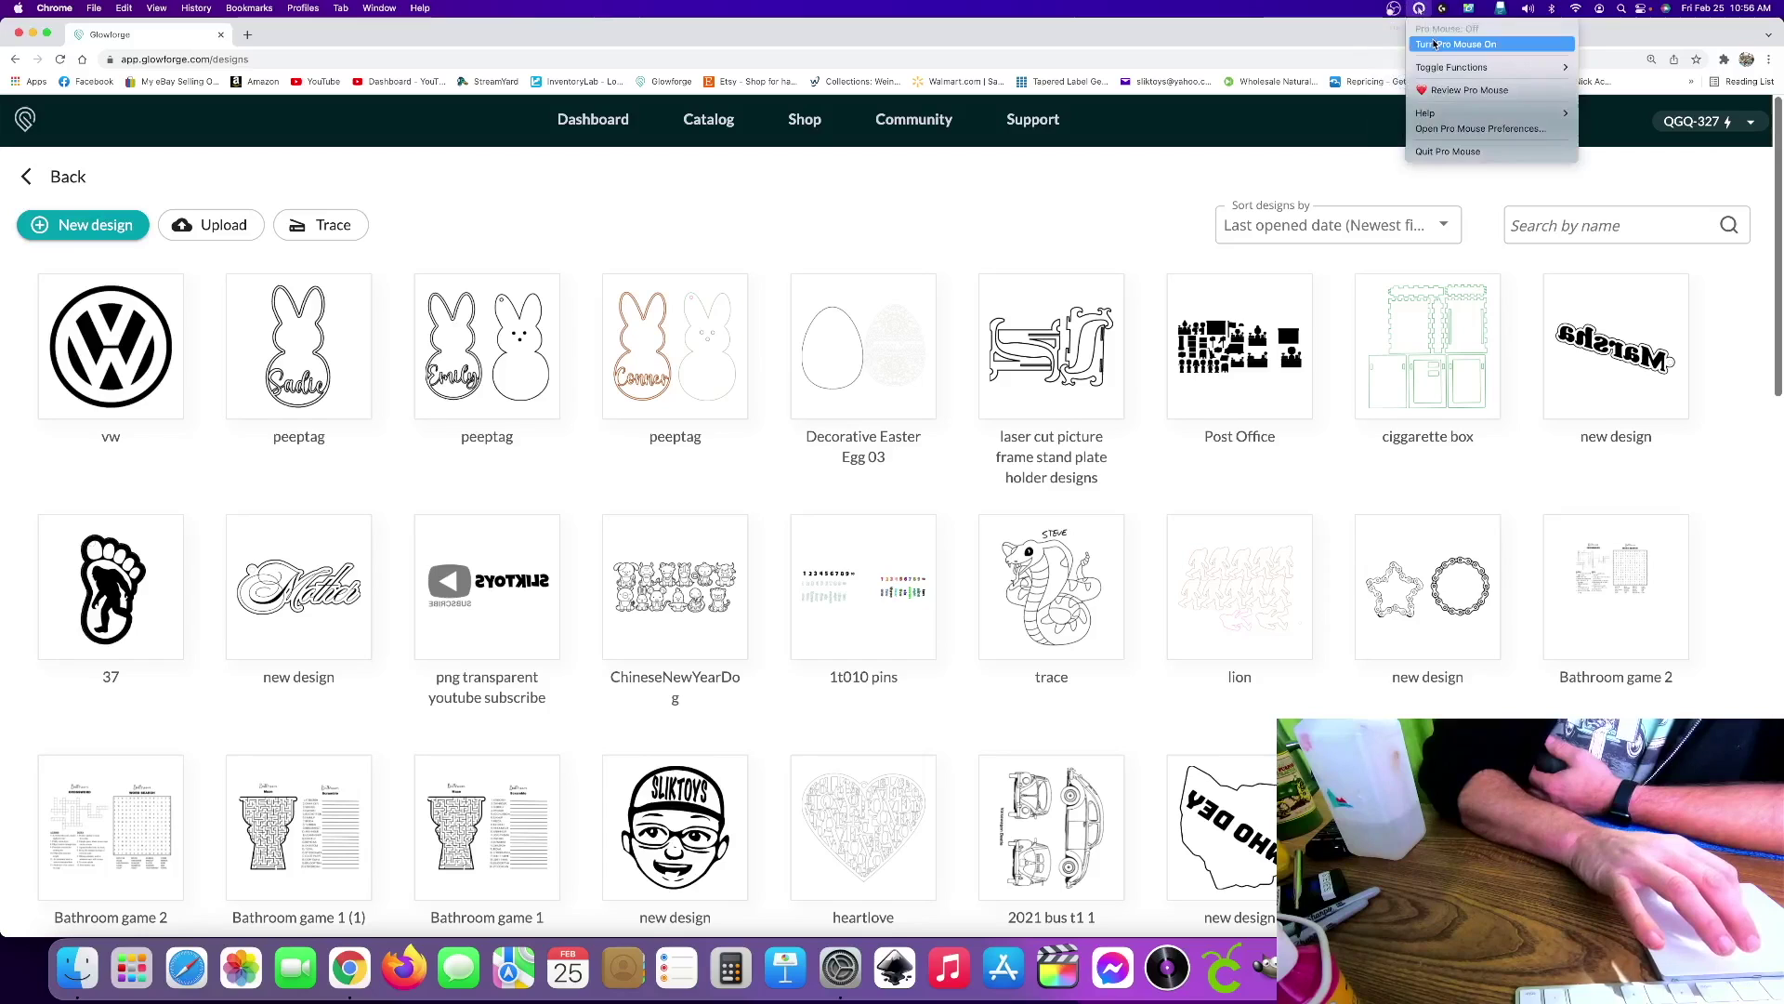
pyautogui.click(1434, 43)
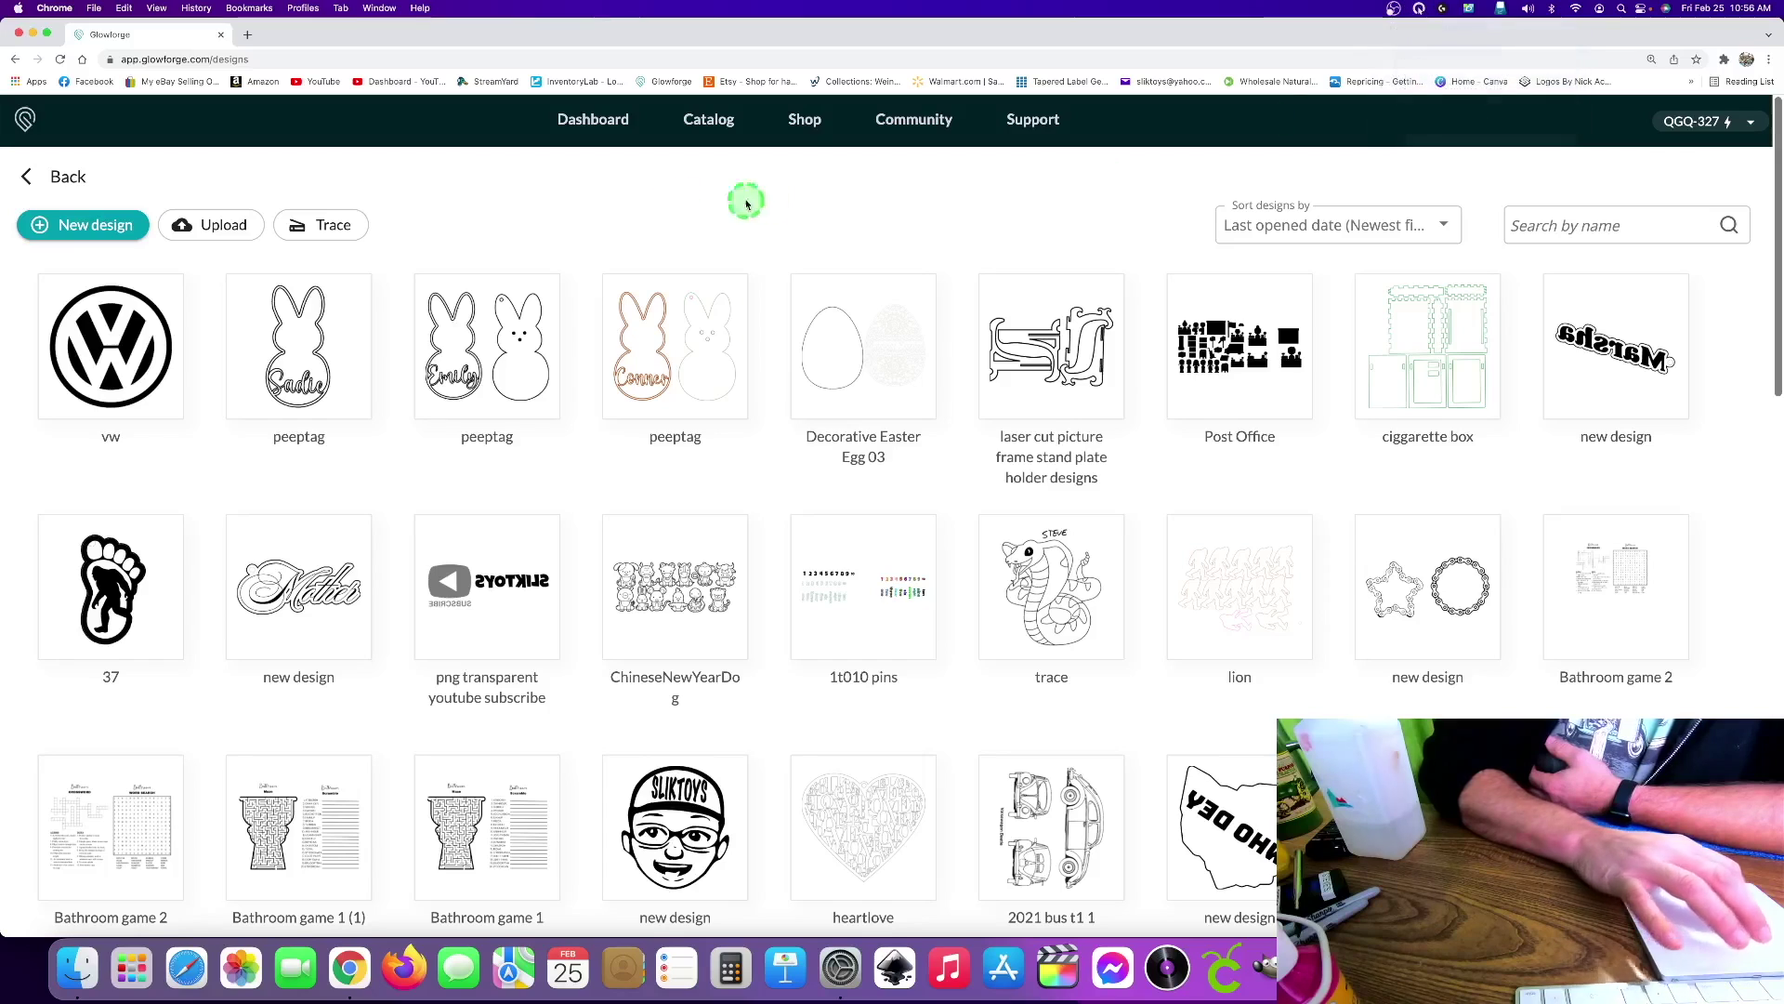
pyautogui.click(92, 227)
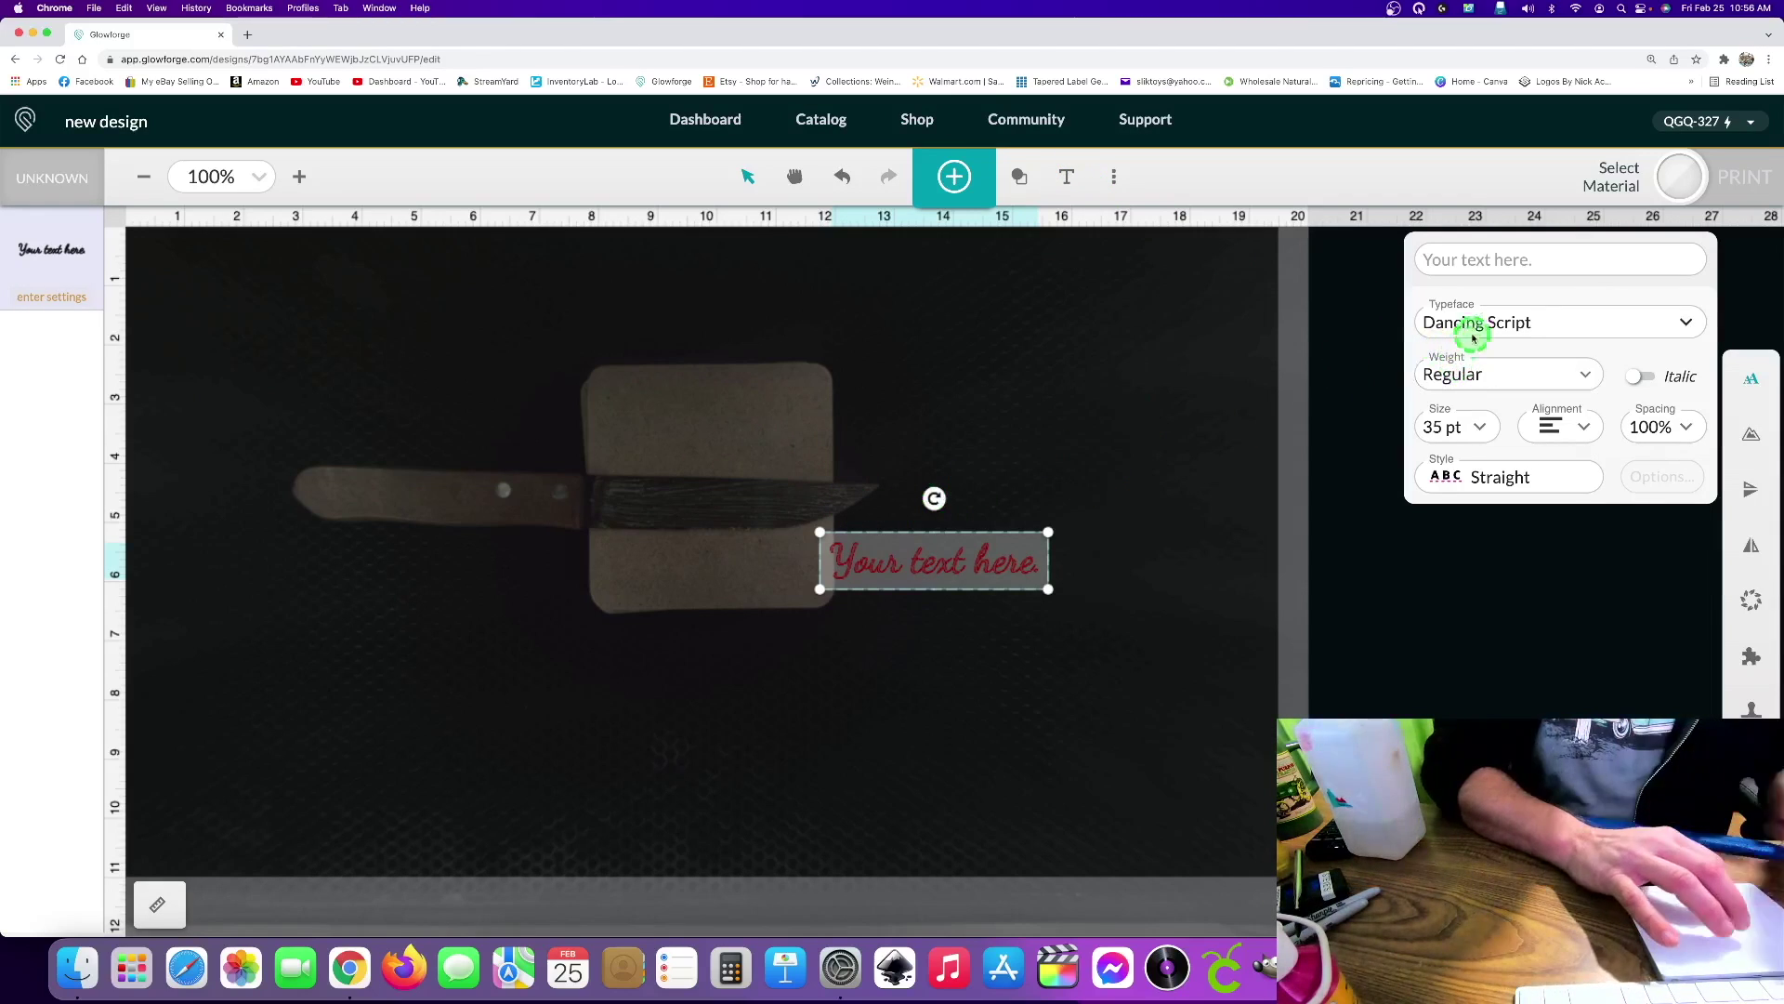
# Step: Add the text 'Steve' in Dancing Script, enlarge it to 52 pt, and place it below the blade
pyautogui.click(1500, 263)
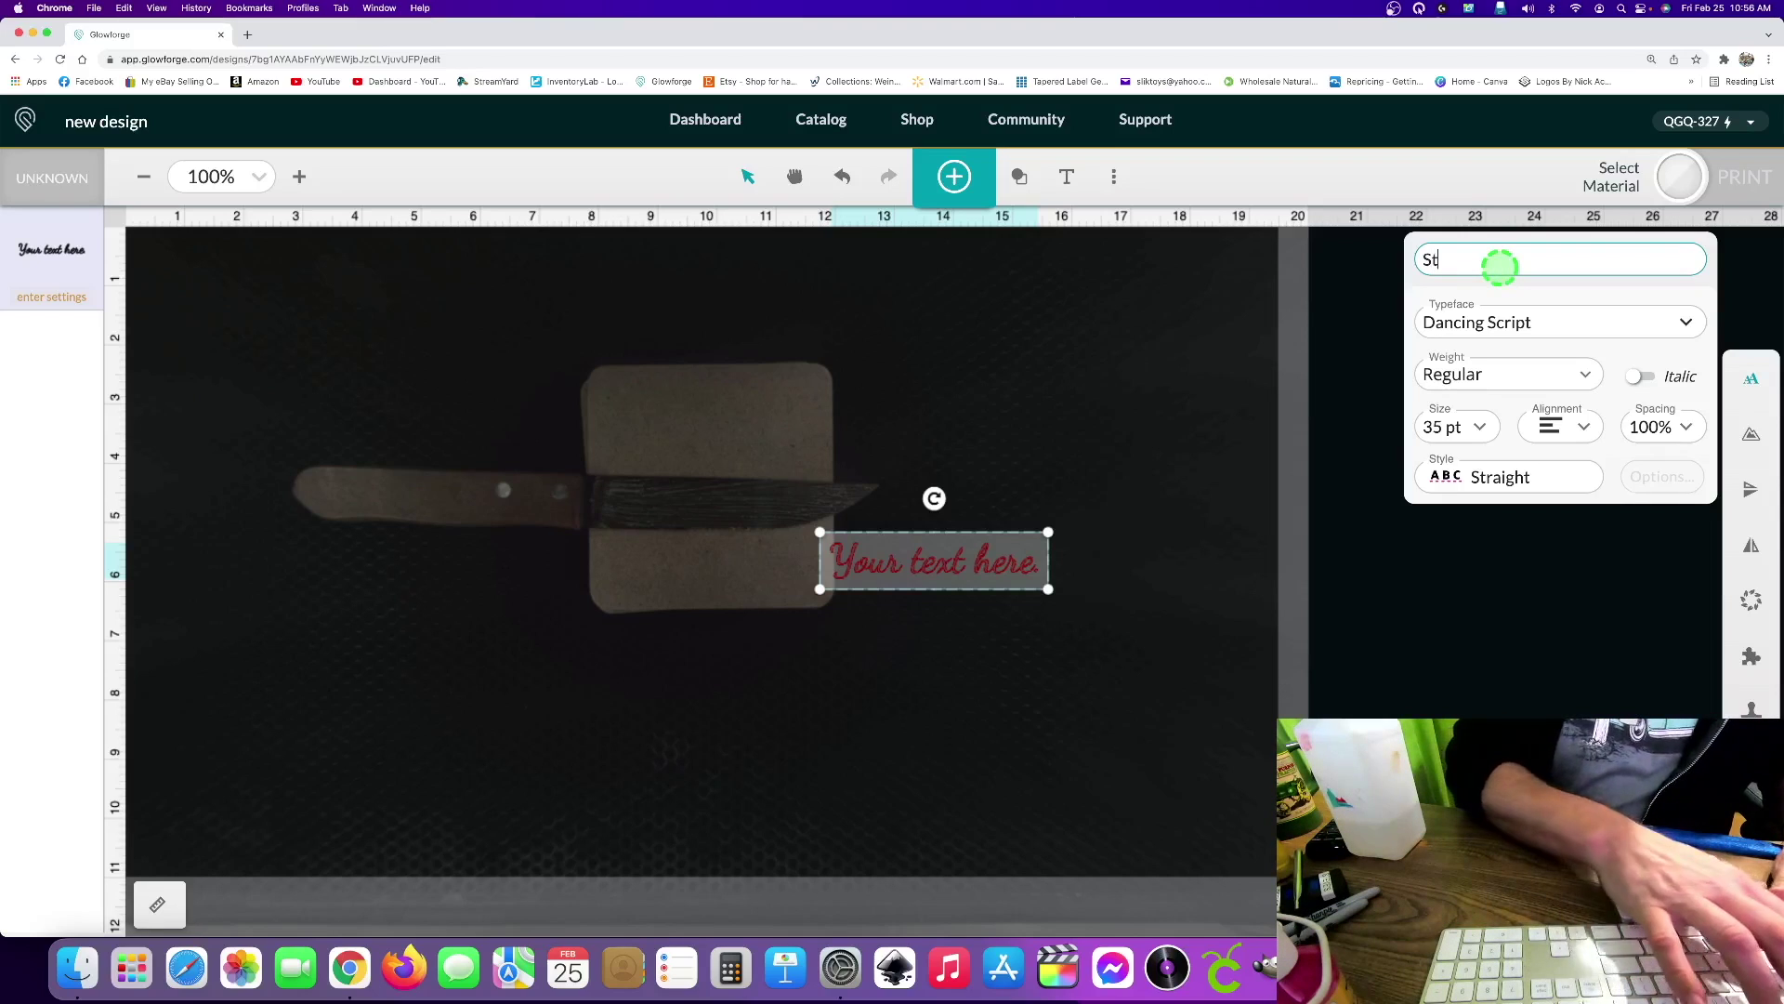
pyautogui.write('ve')
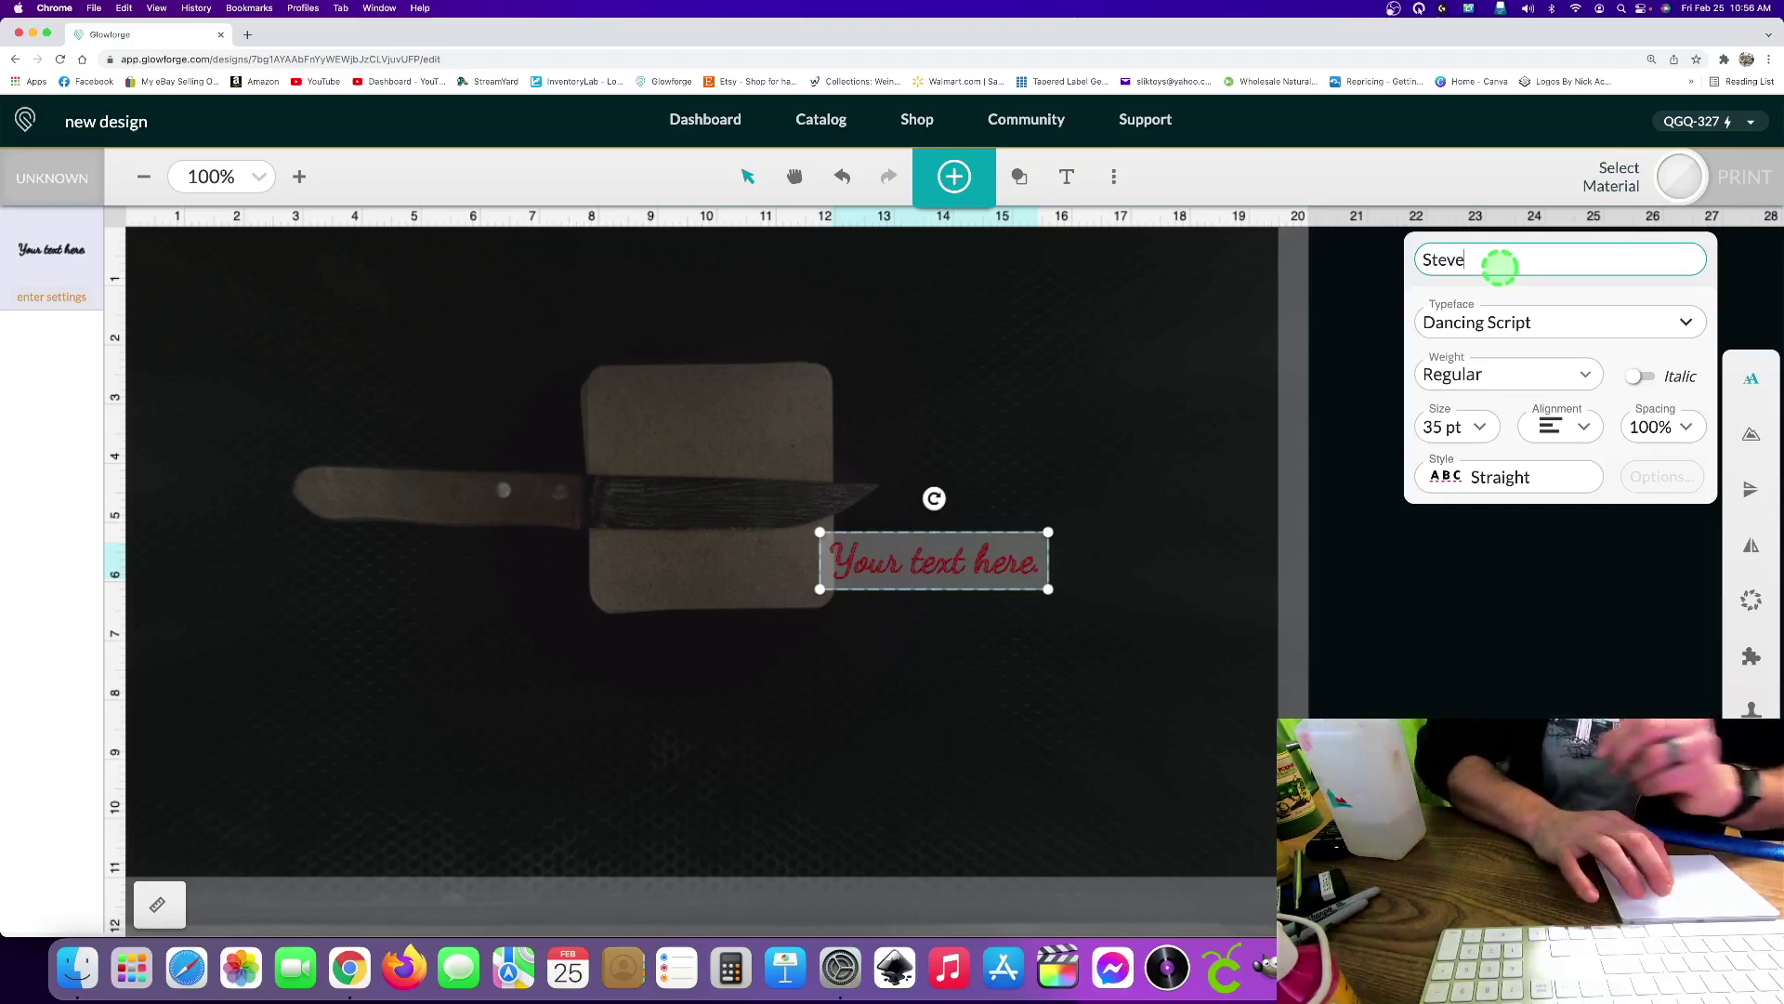
pyautogui.click(1525, 291)
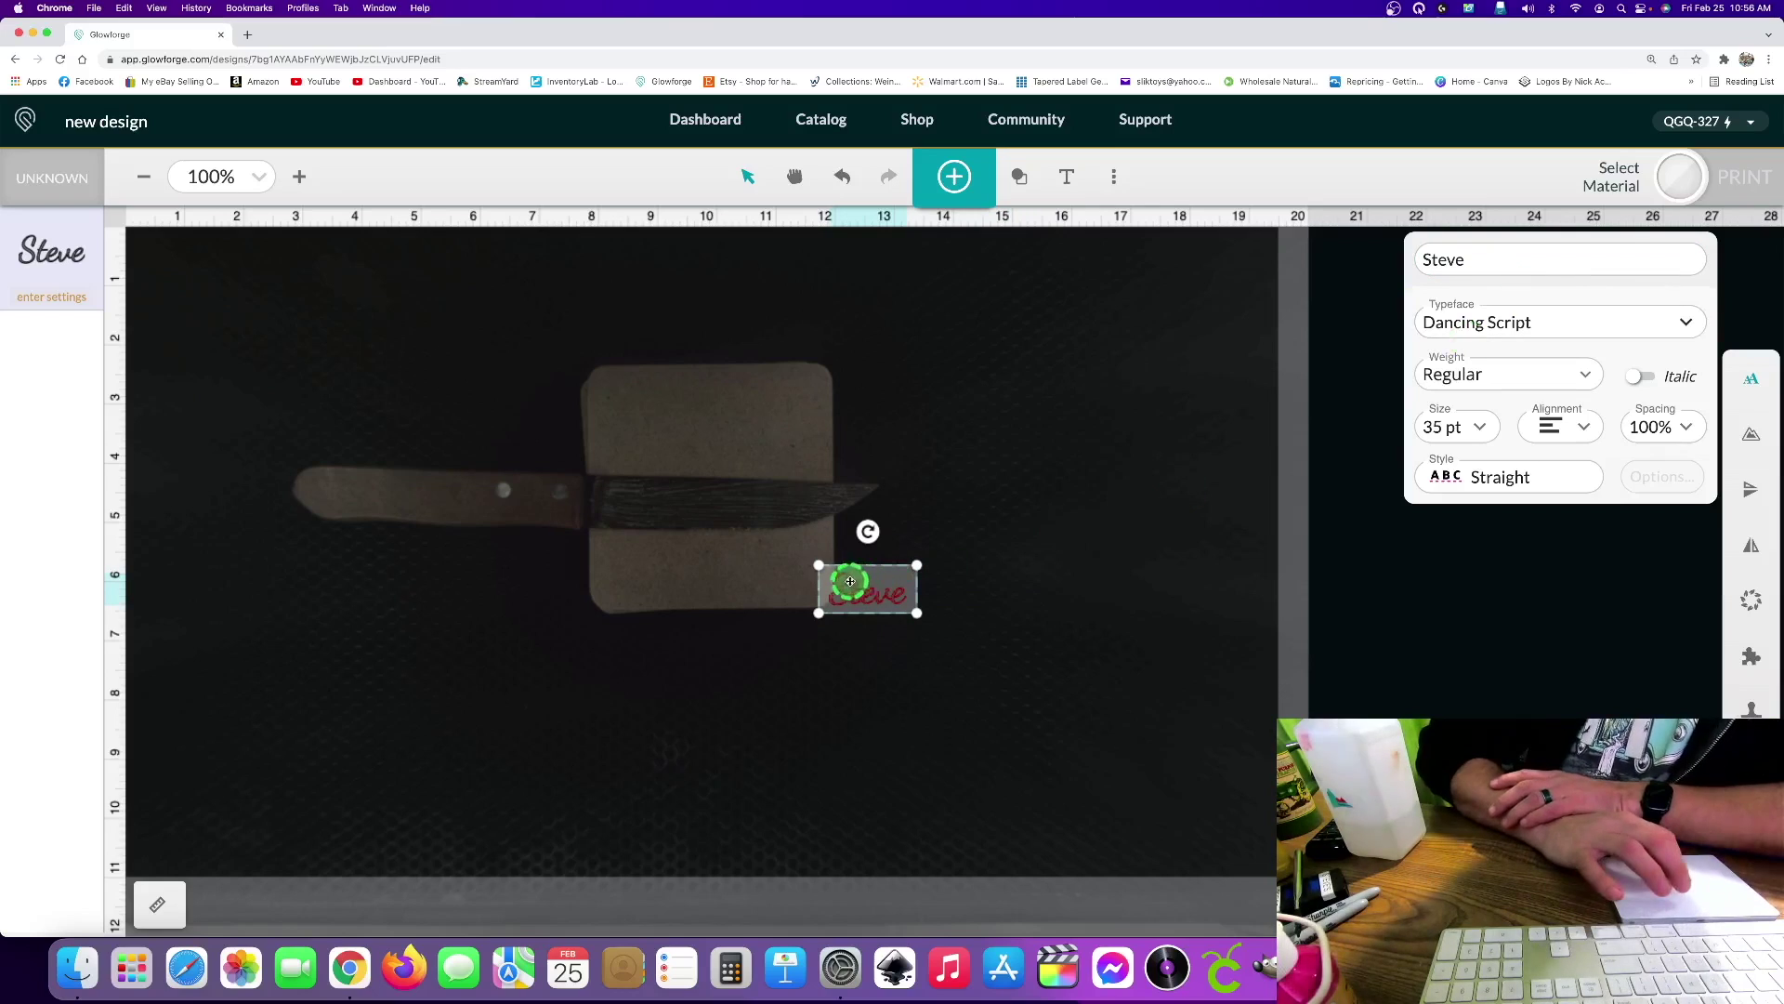
pyautogui.moveTo(916, 606); pyautogui.dragTo(972, 629)
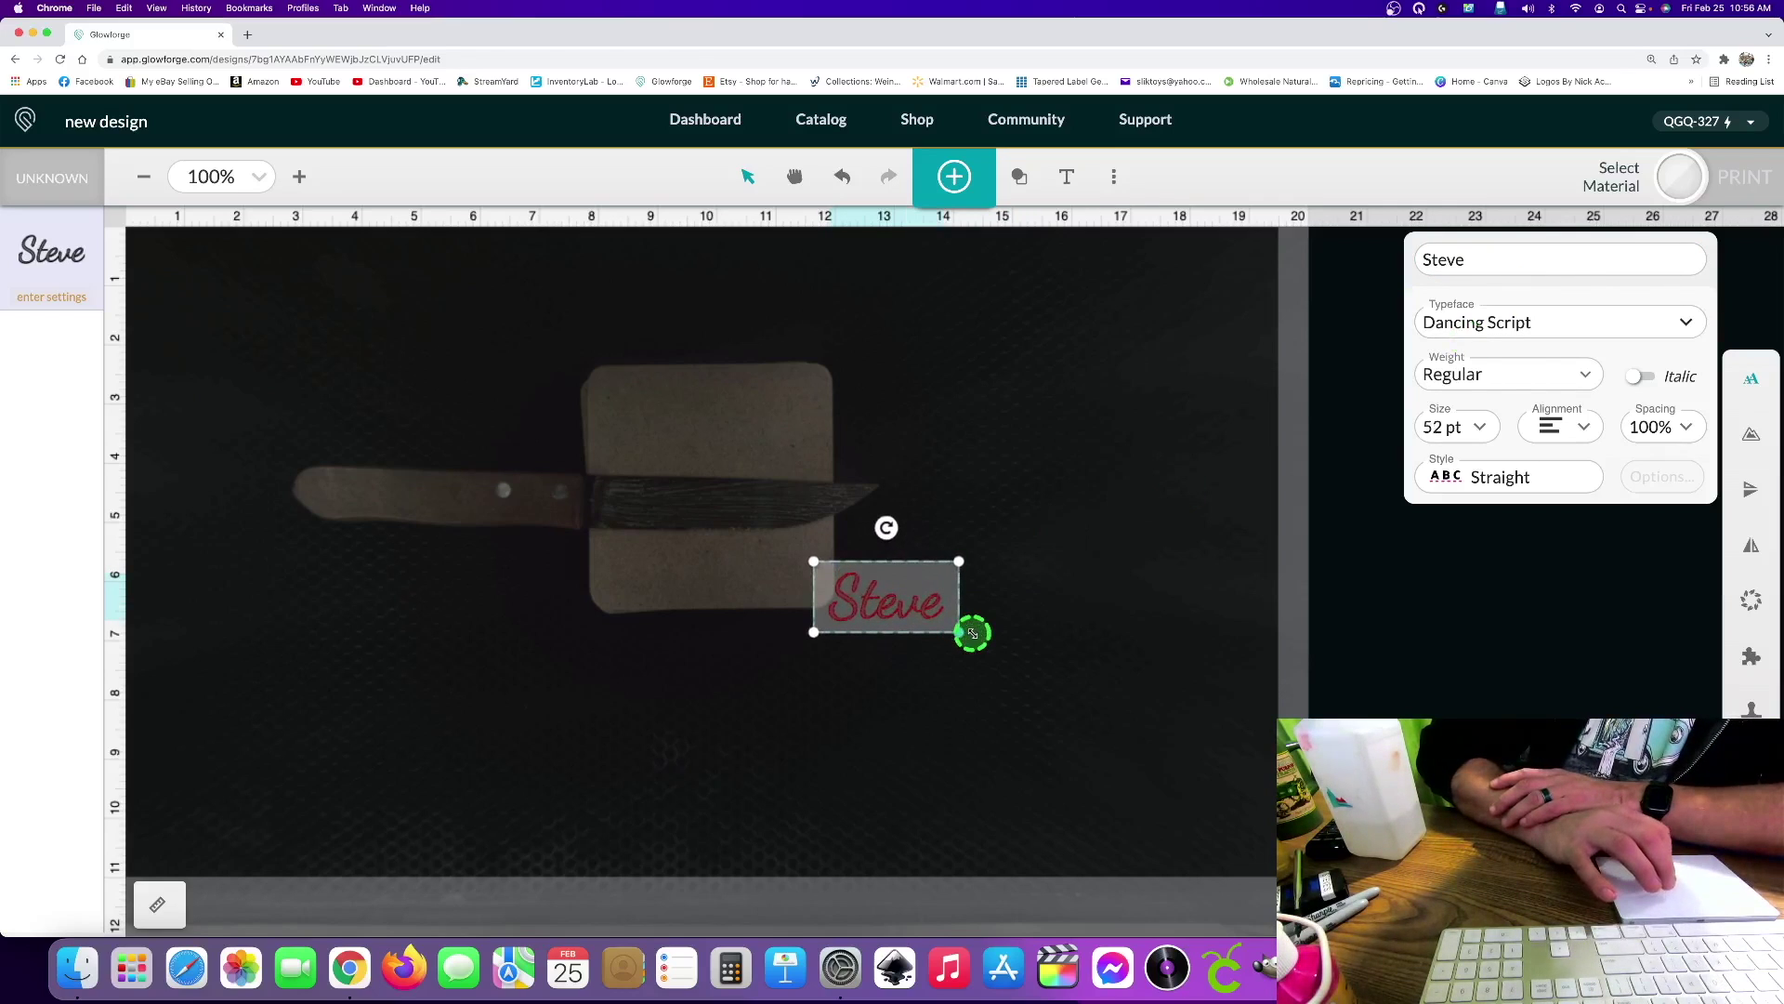
pyautogui.moveTo(856, 610); pyautogui.dragTo(661, 597)
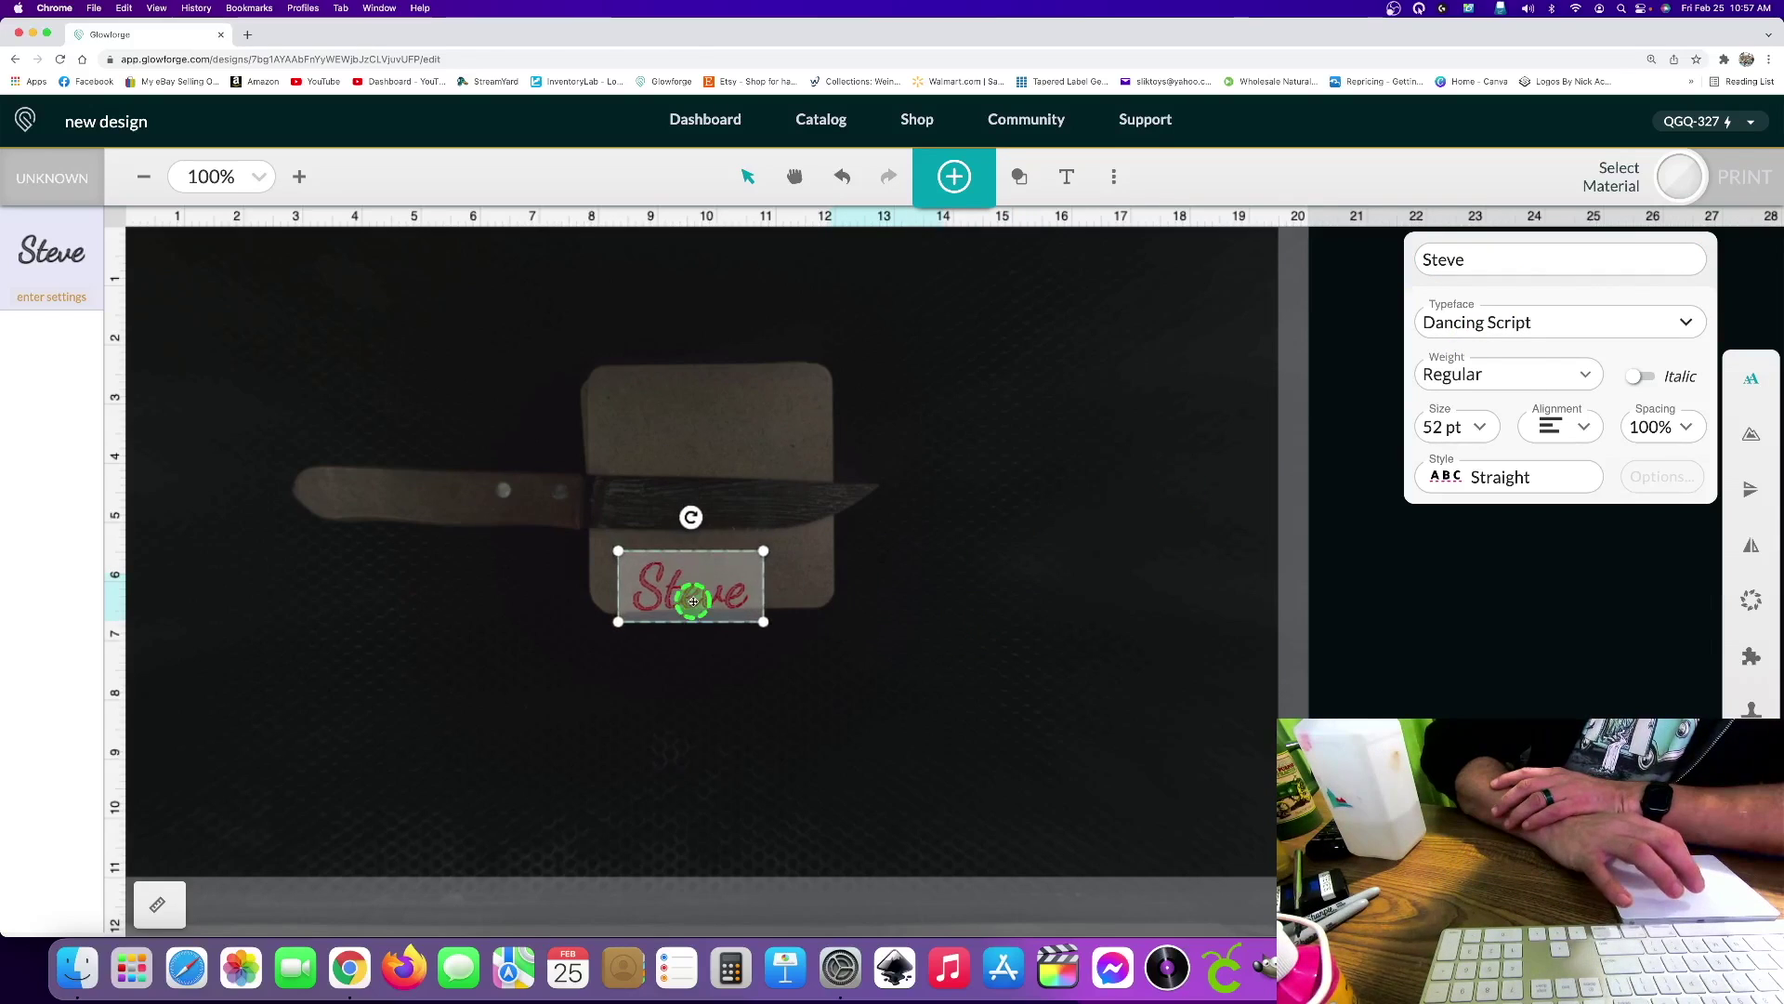
# Step: Set the laser focus point on the knife blade
pyautogui.click(1114, 177)
pyautogui.click(1017, 281)
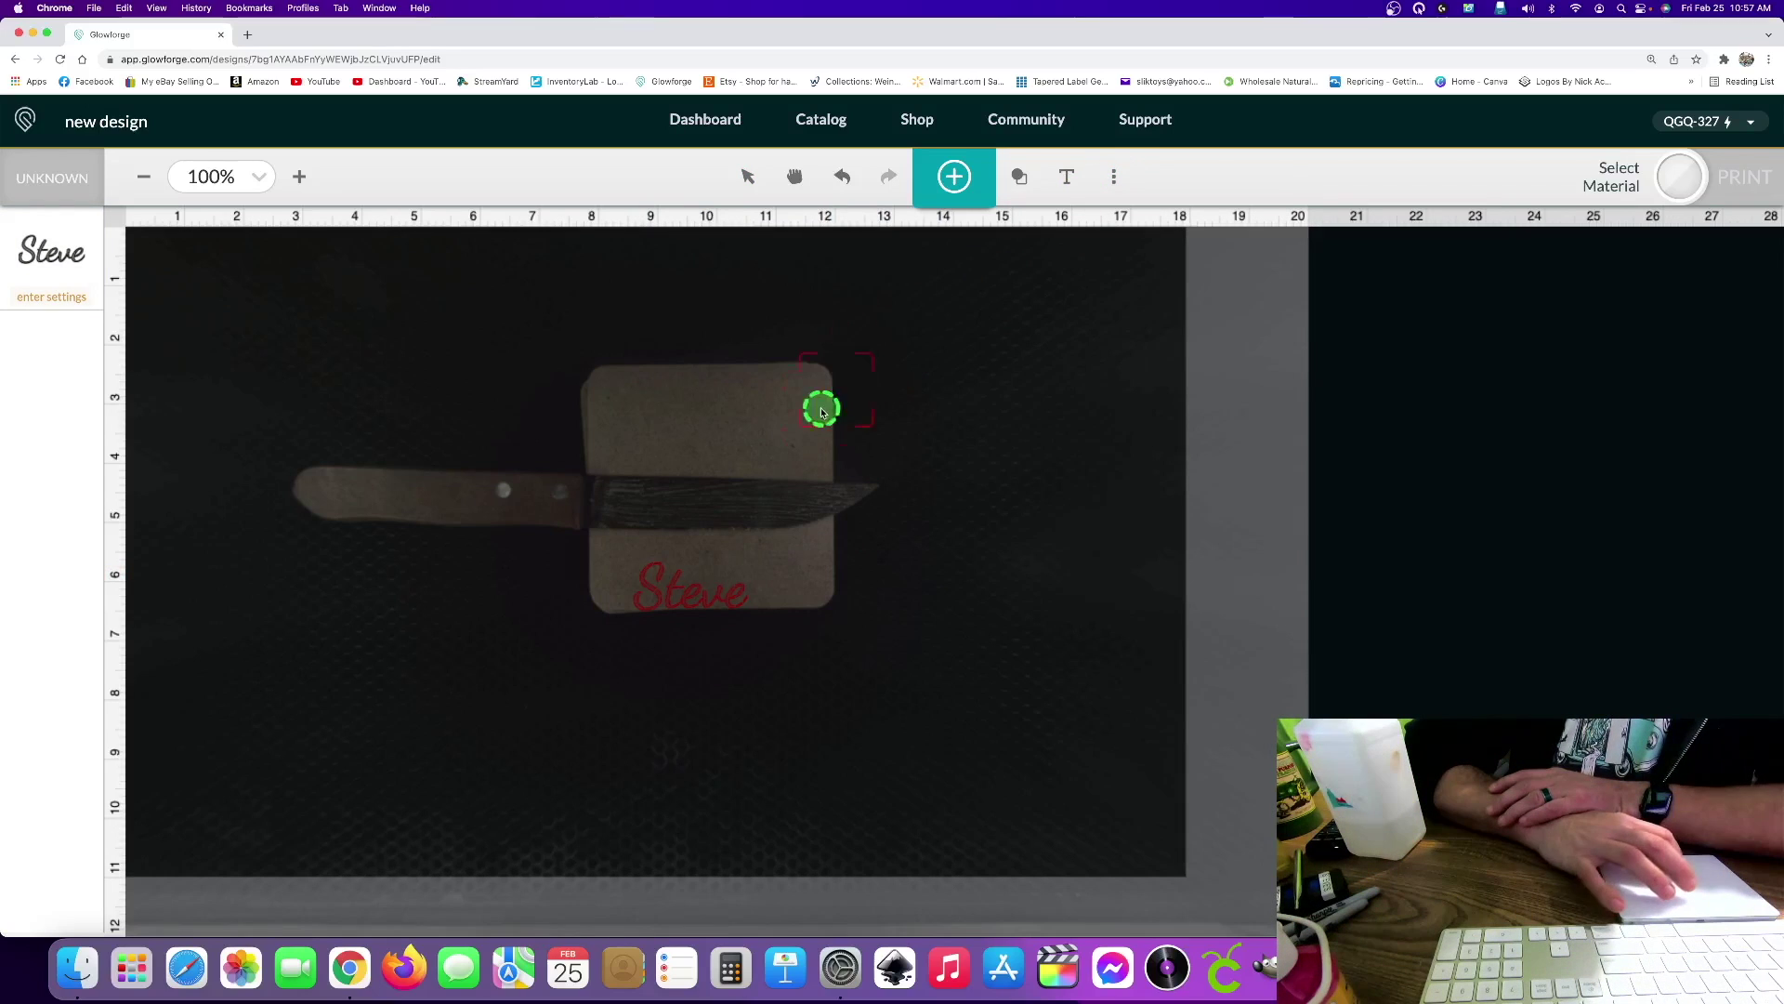
pyautogui.click(709, 507)
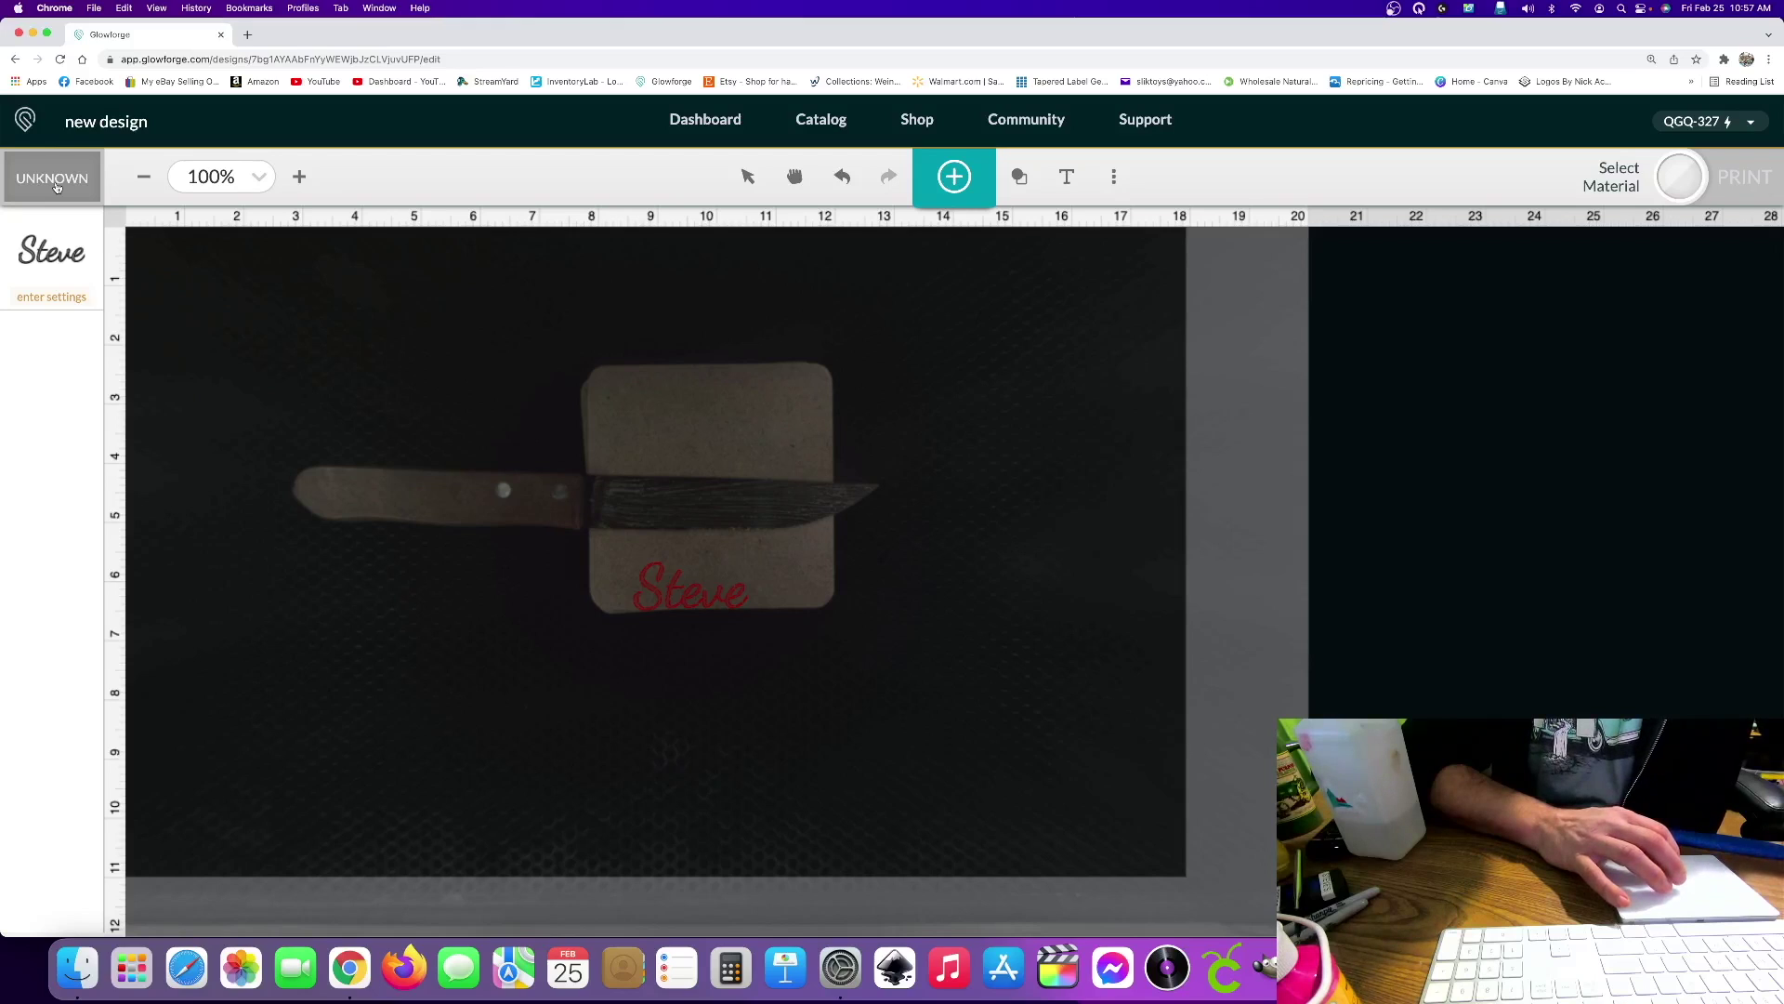
# Step: Choose an uncertified material in the material list, leaving thickness unset
pyautogui.click(55, 181)
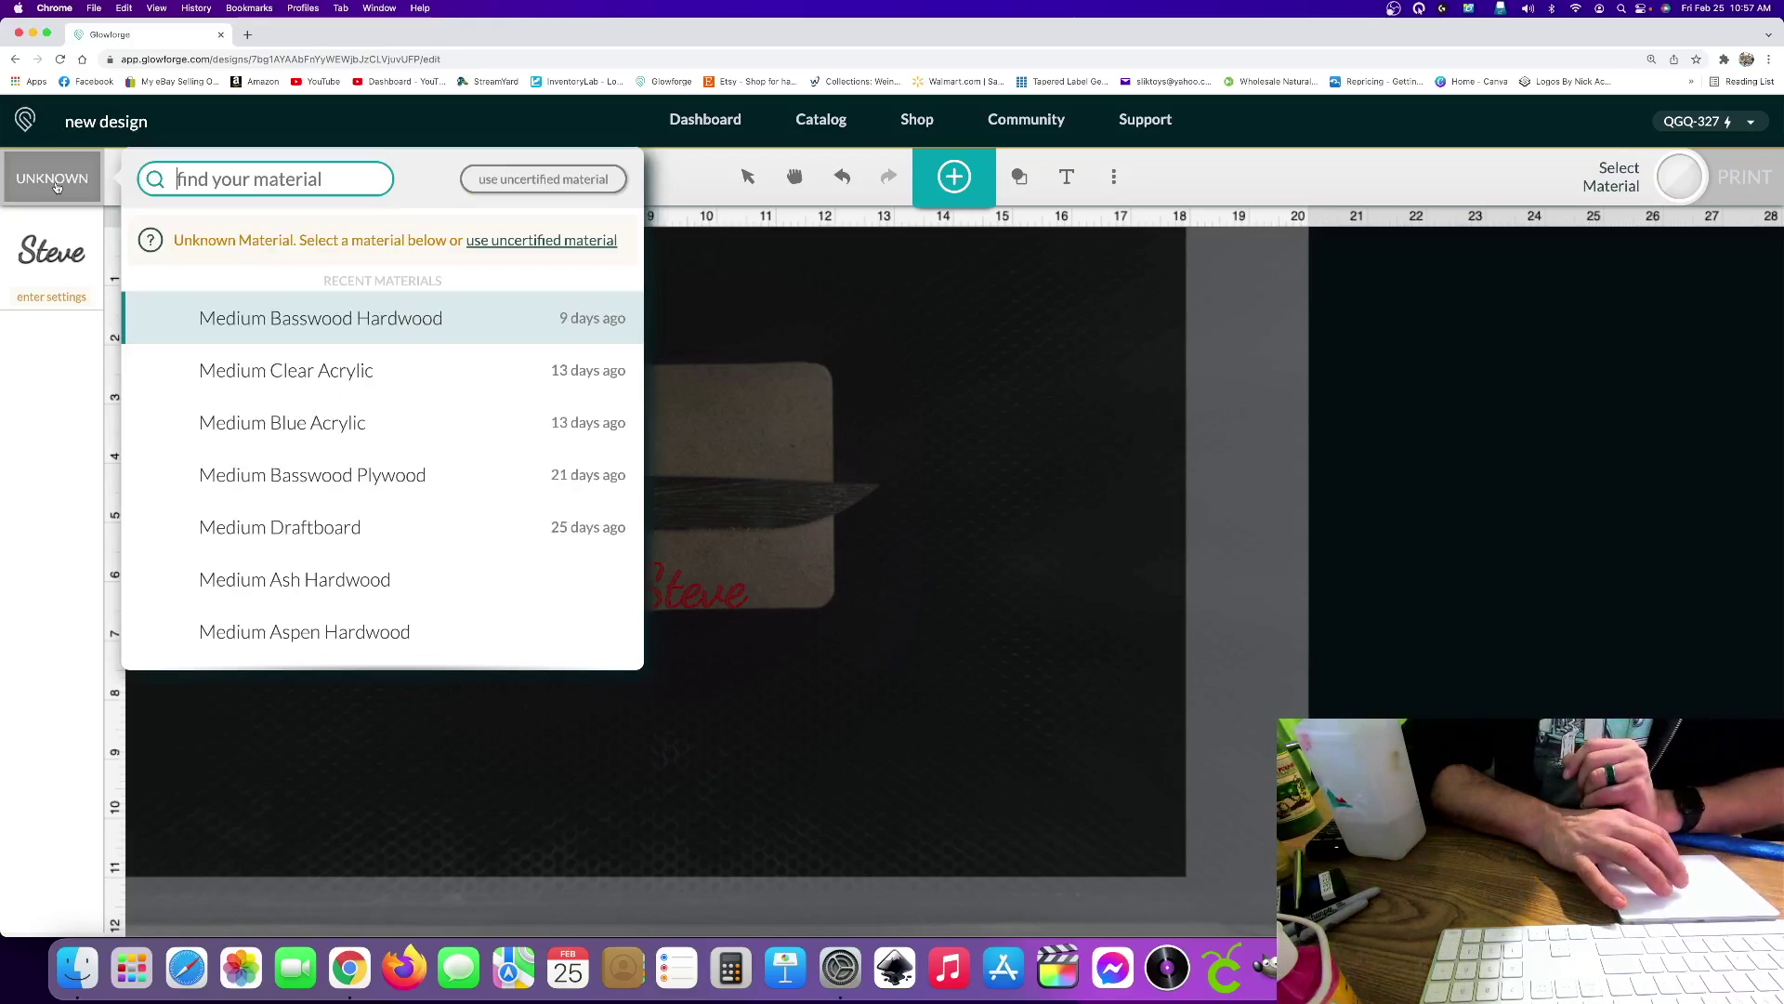
pyautogui.click(549, 177)
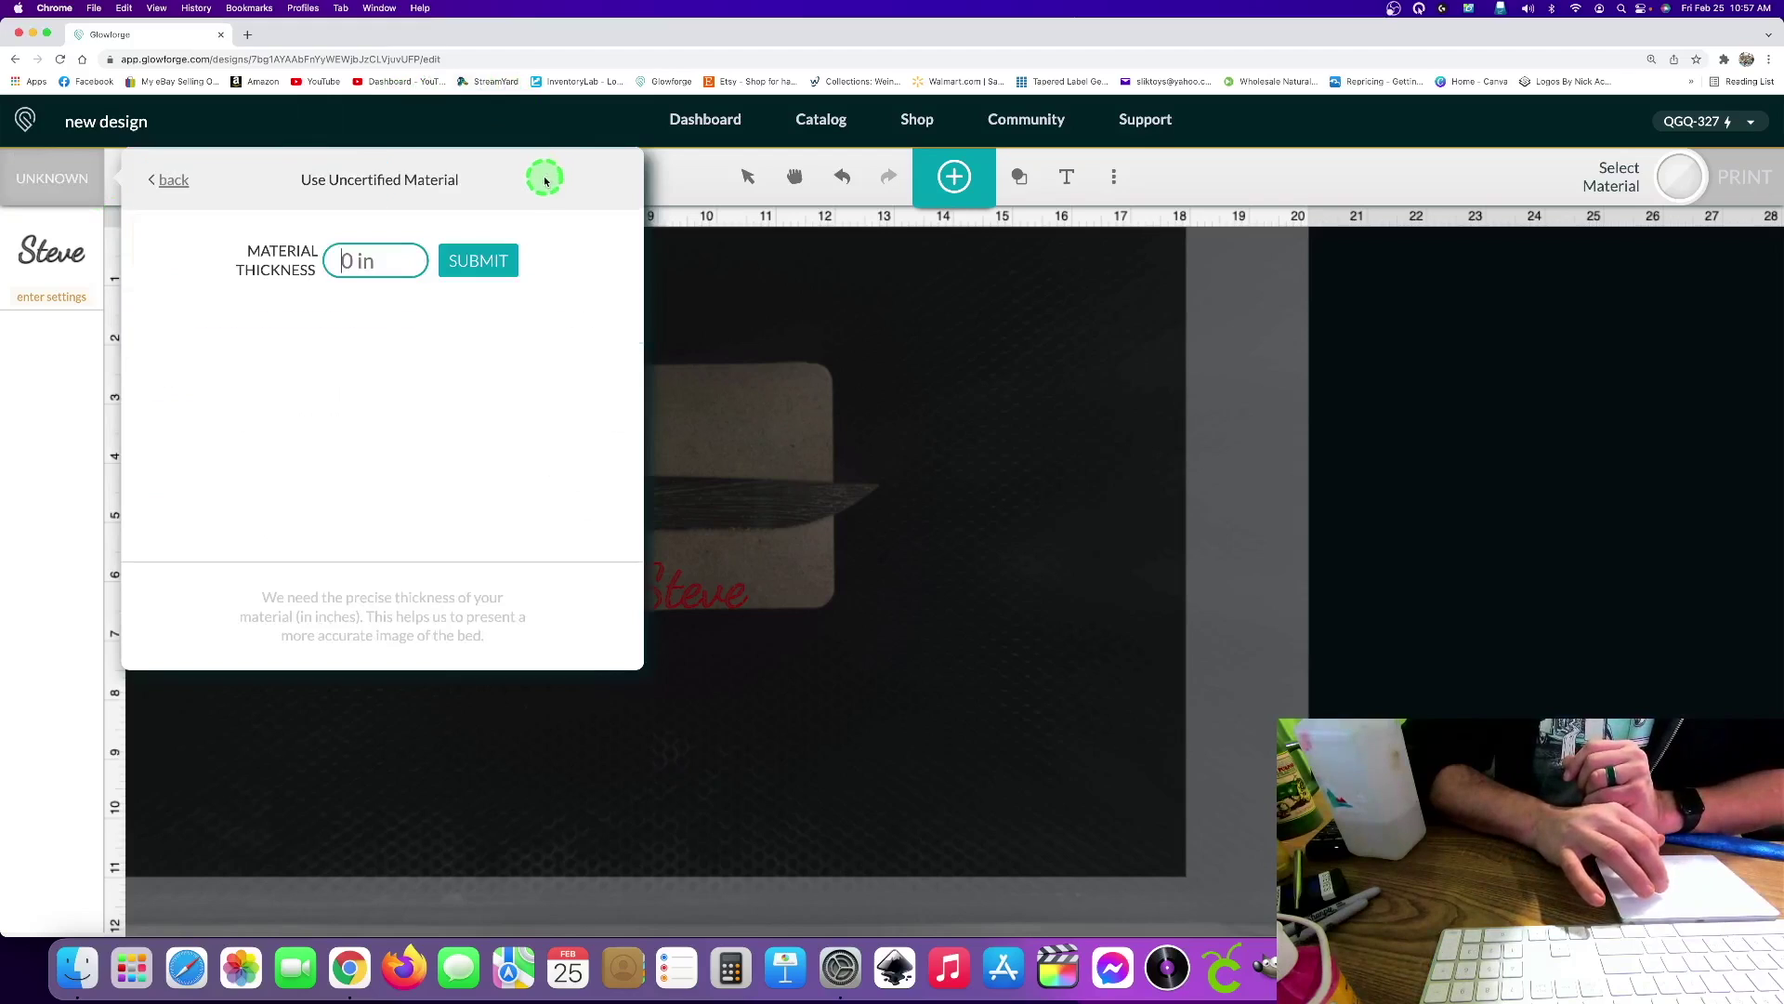
pyautogui.click(384, 256)
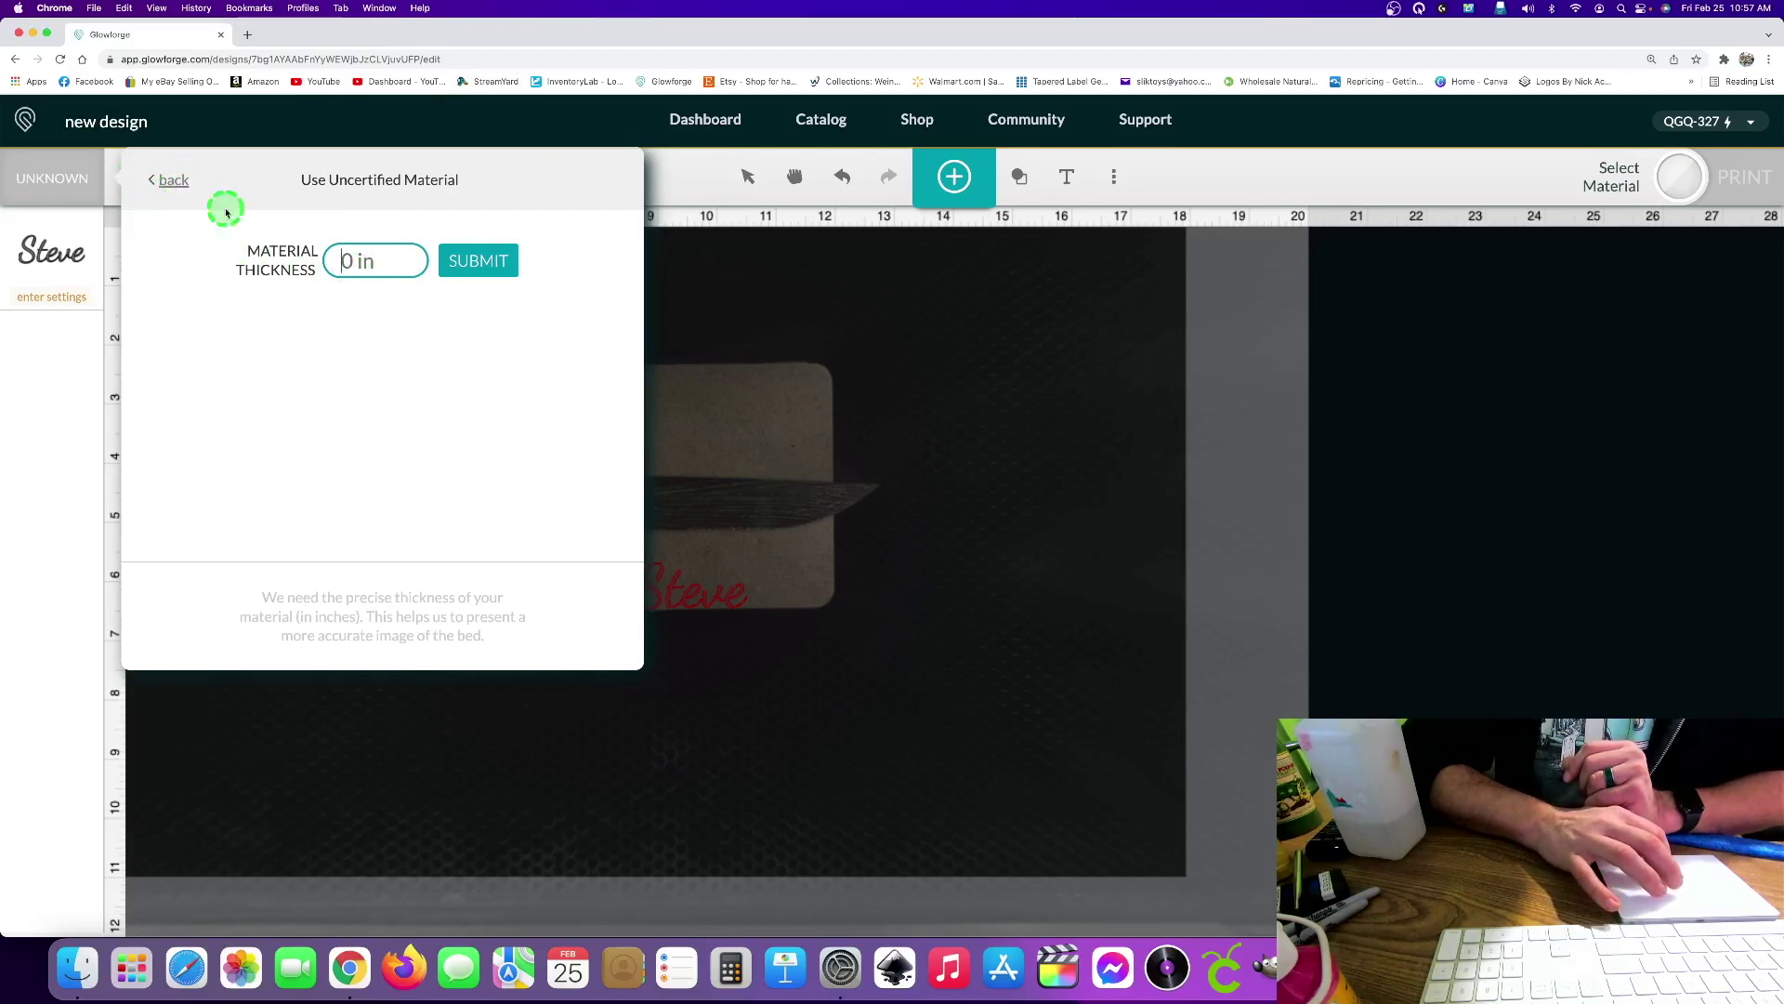
pyautogui.click(171, 182)
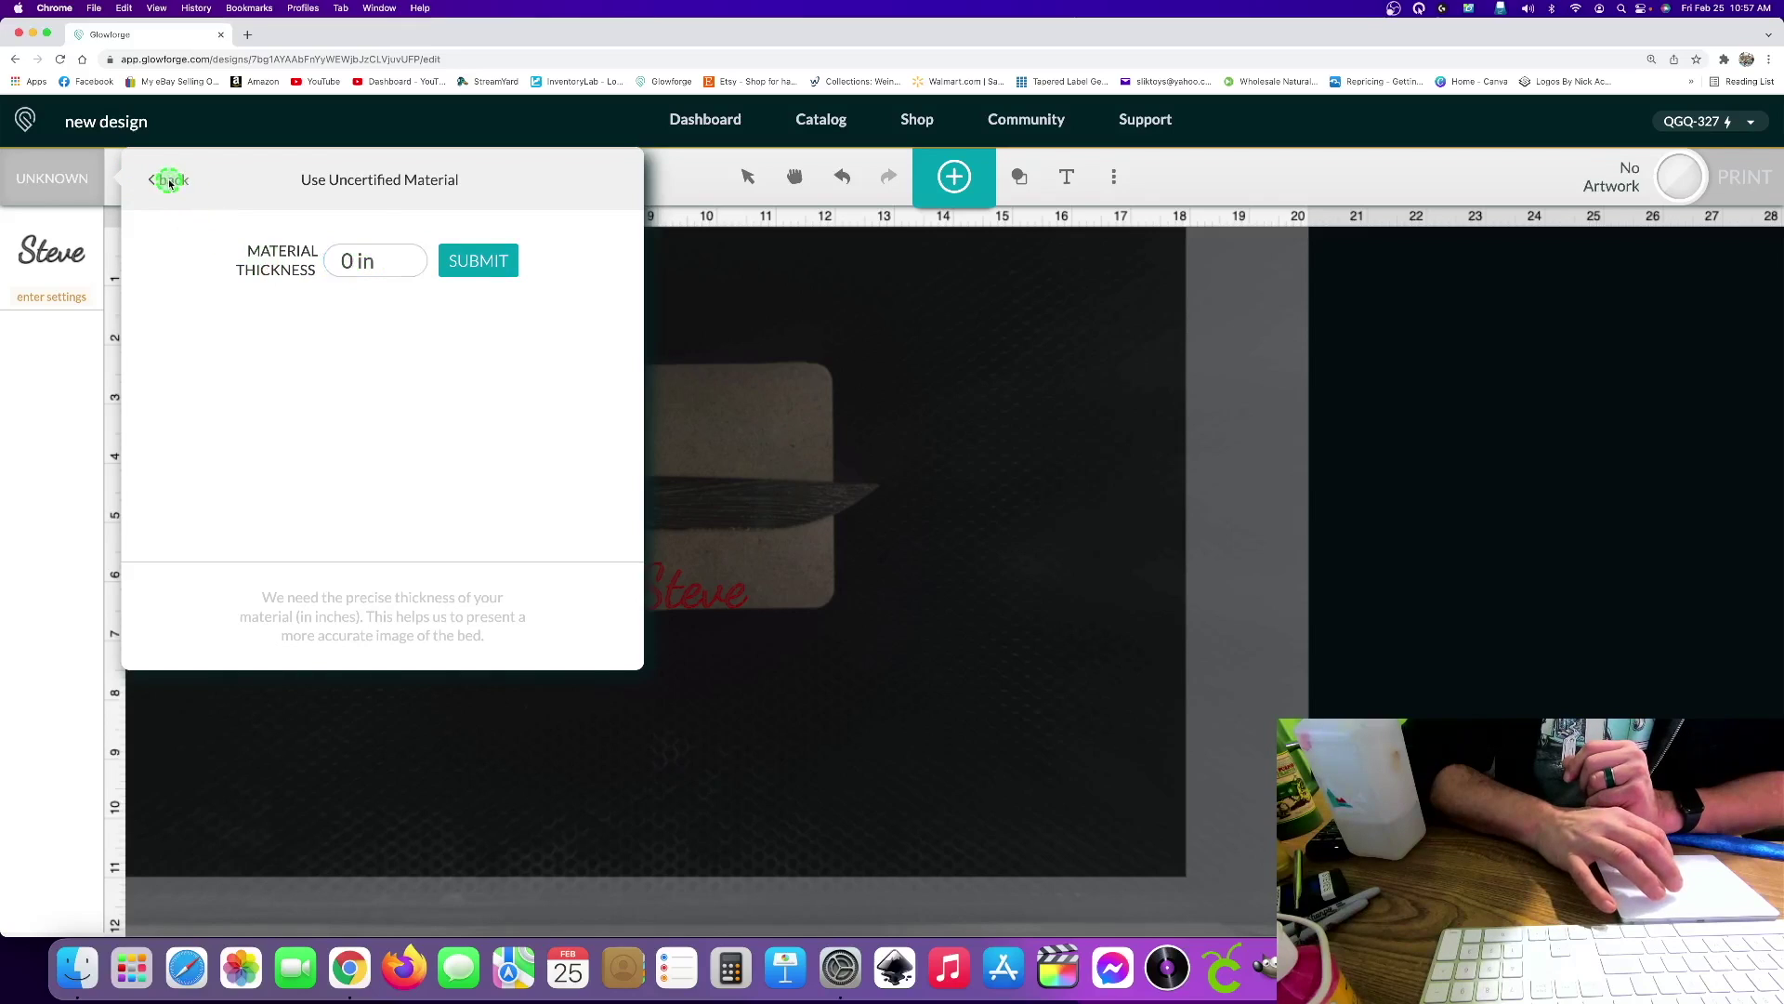
# Step: Close the material panel and set the focus point on the knife blade again
pyautogui.click(980, 307)
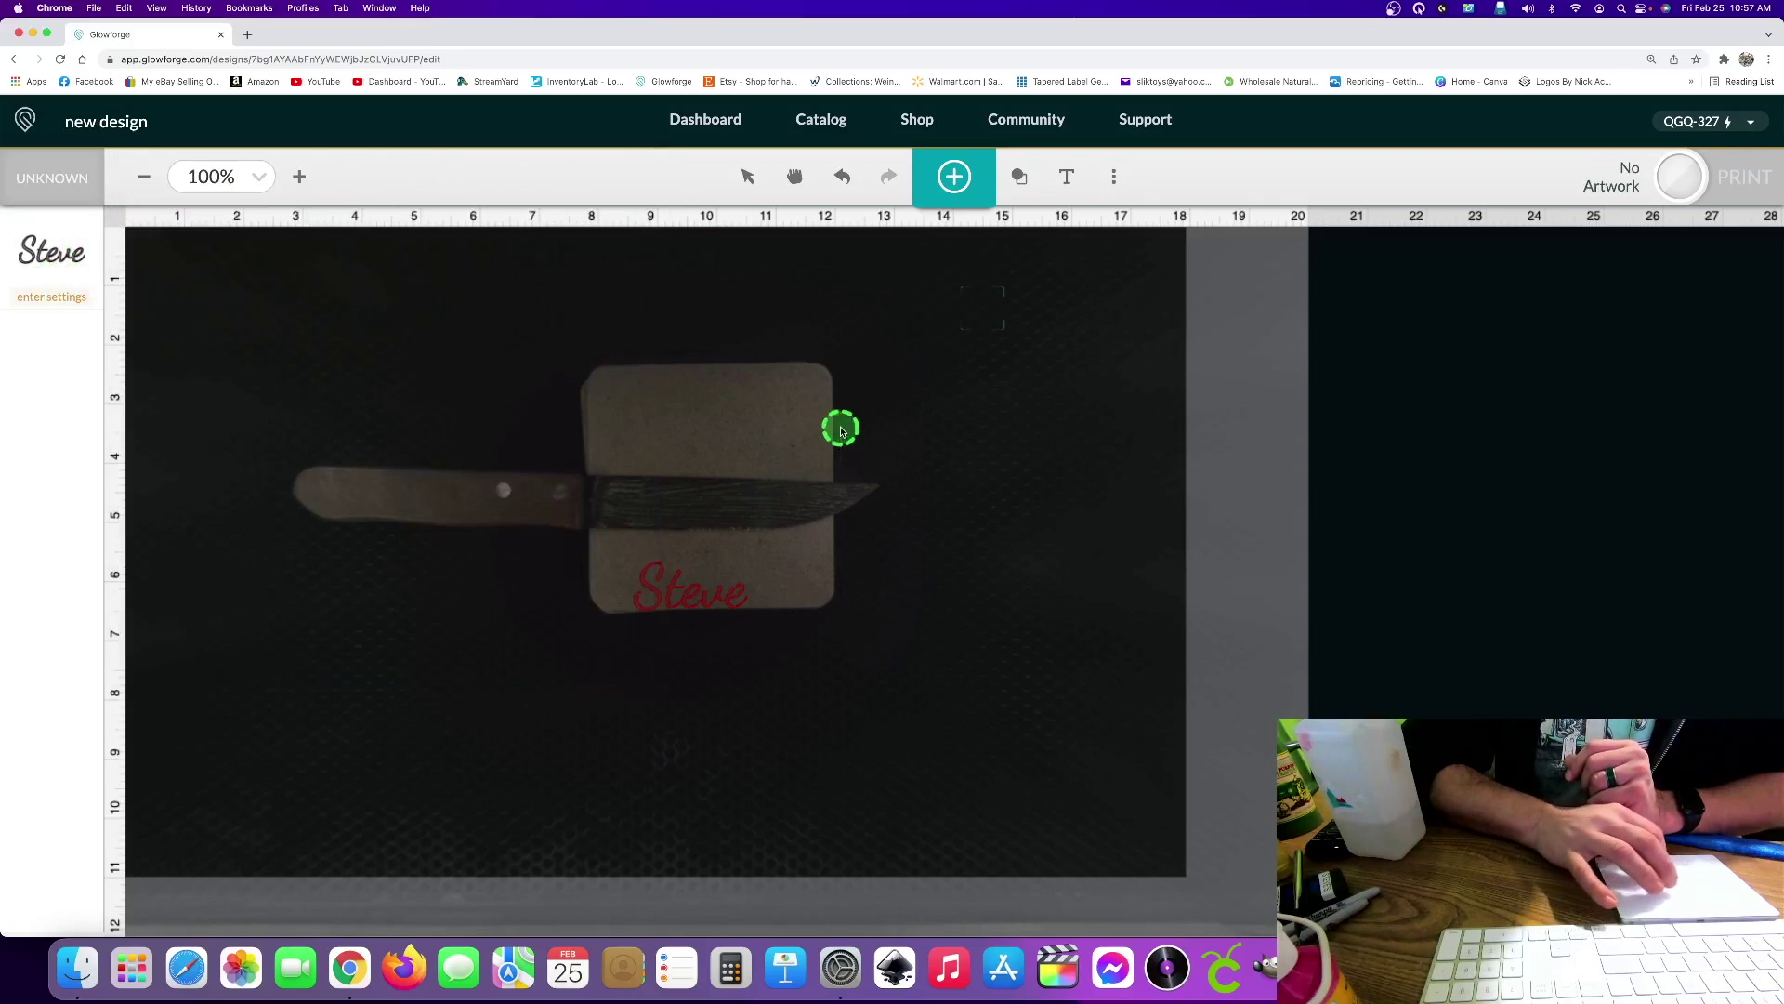
pyautogui.click(1115, 183)
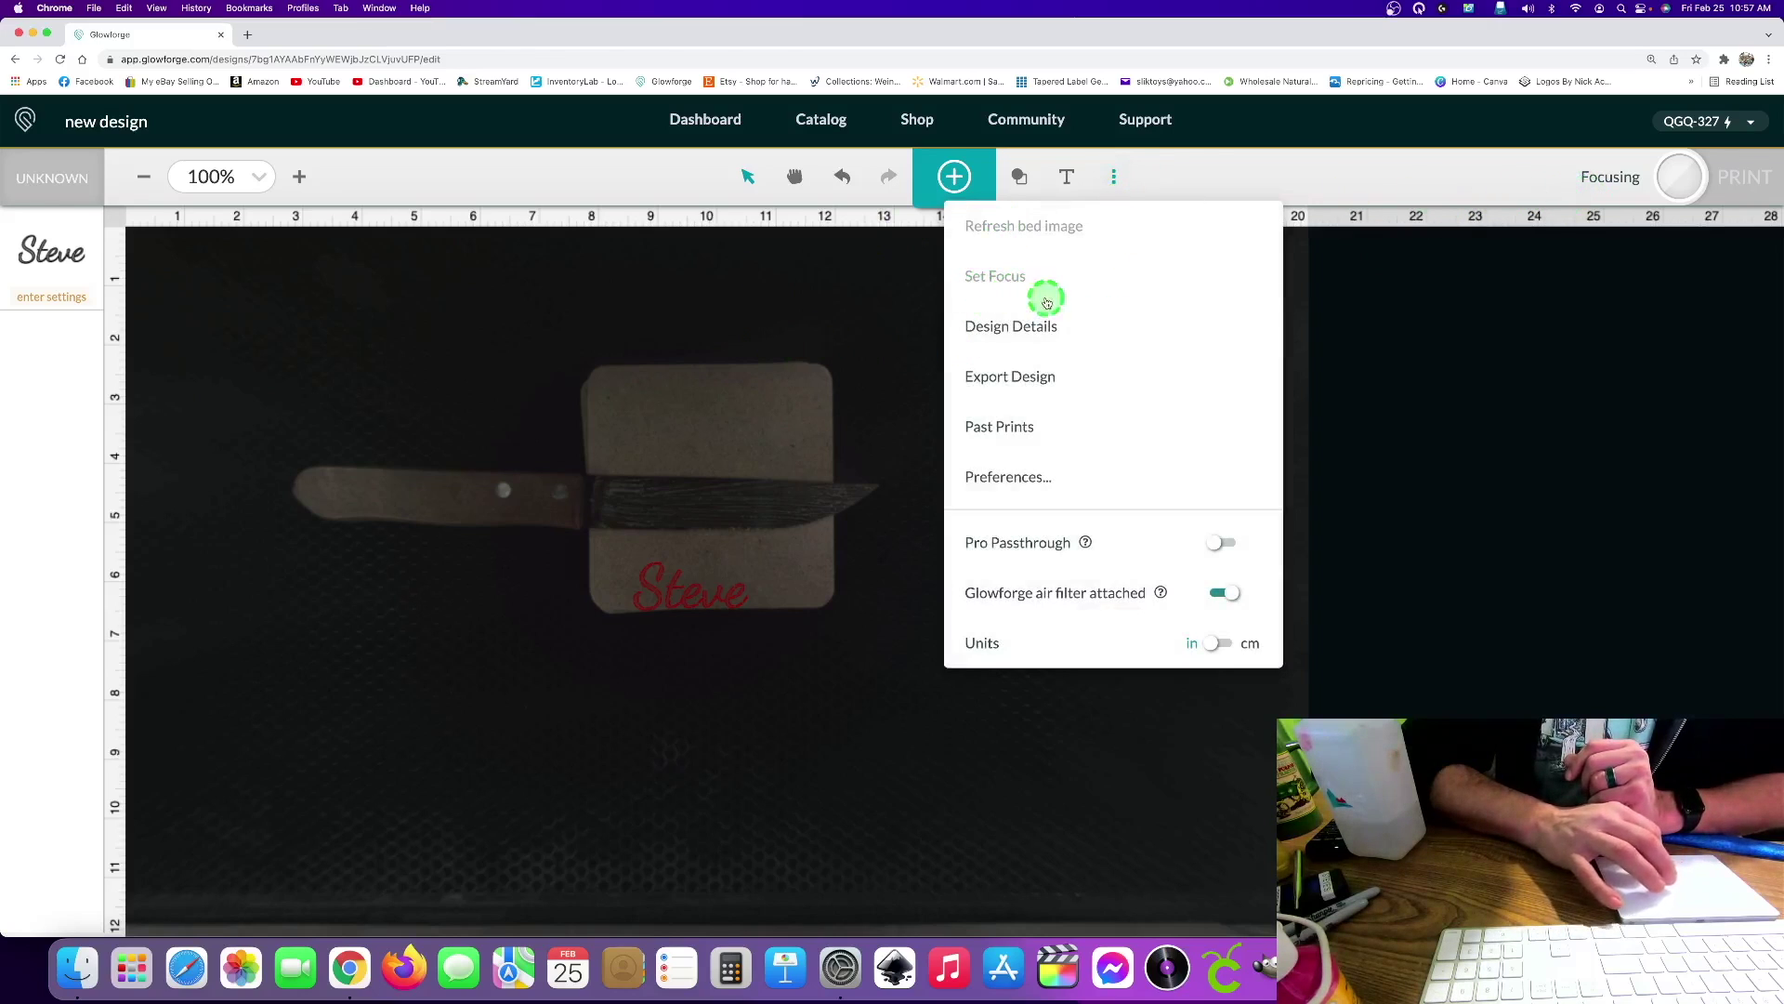
pyautogui.click(1122, 760)
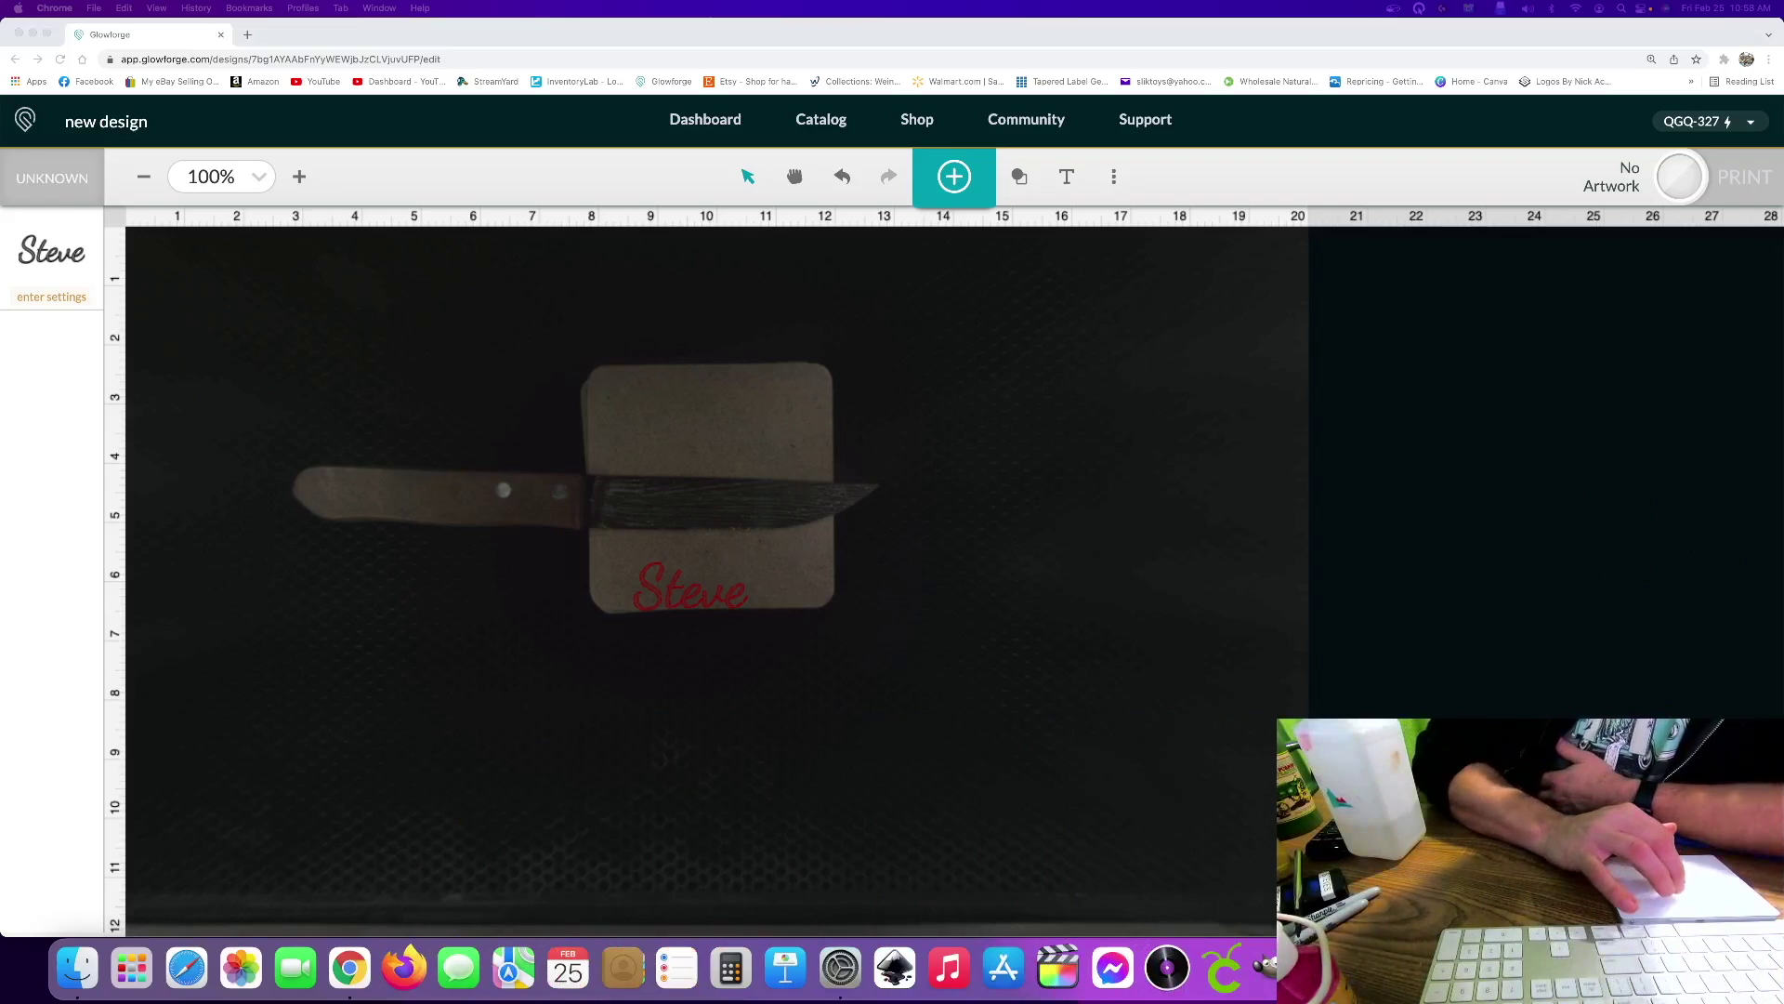
pyautogui.click(1114, 186)
pyautogui.click(1061, 281)
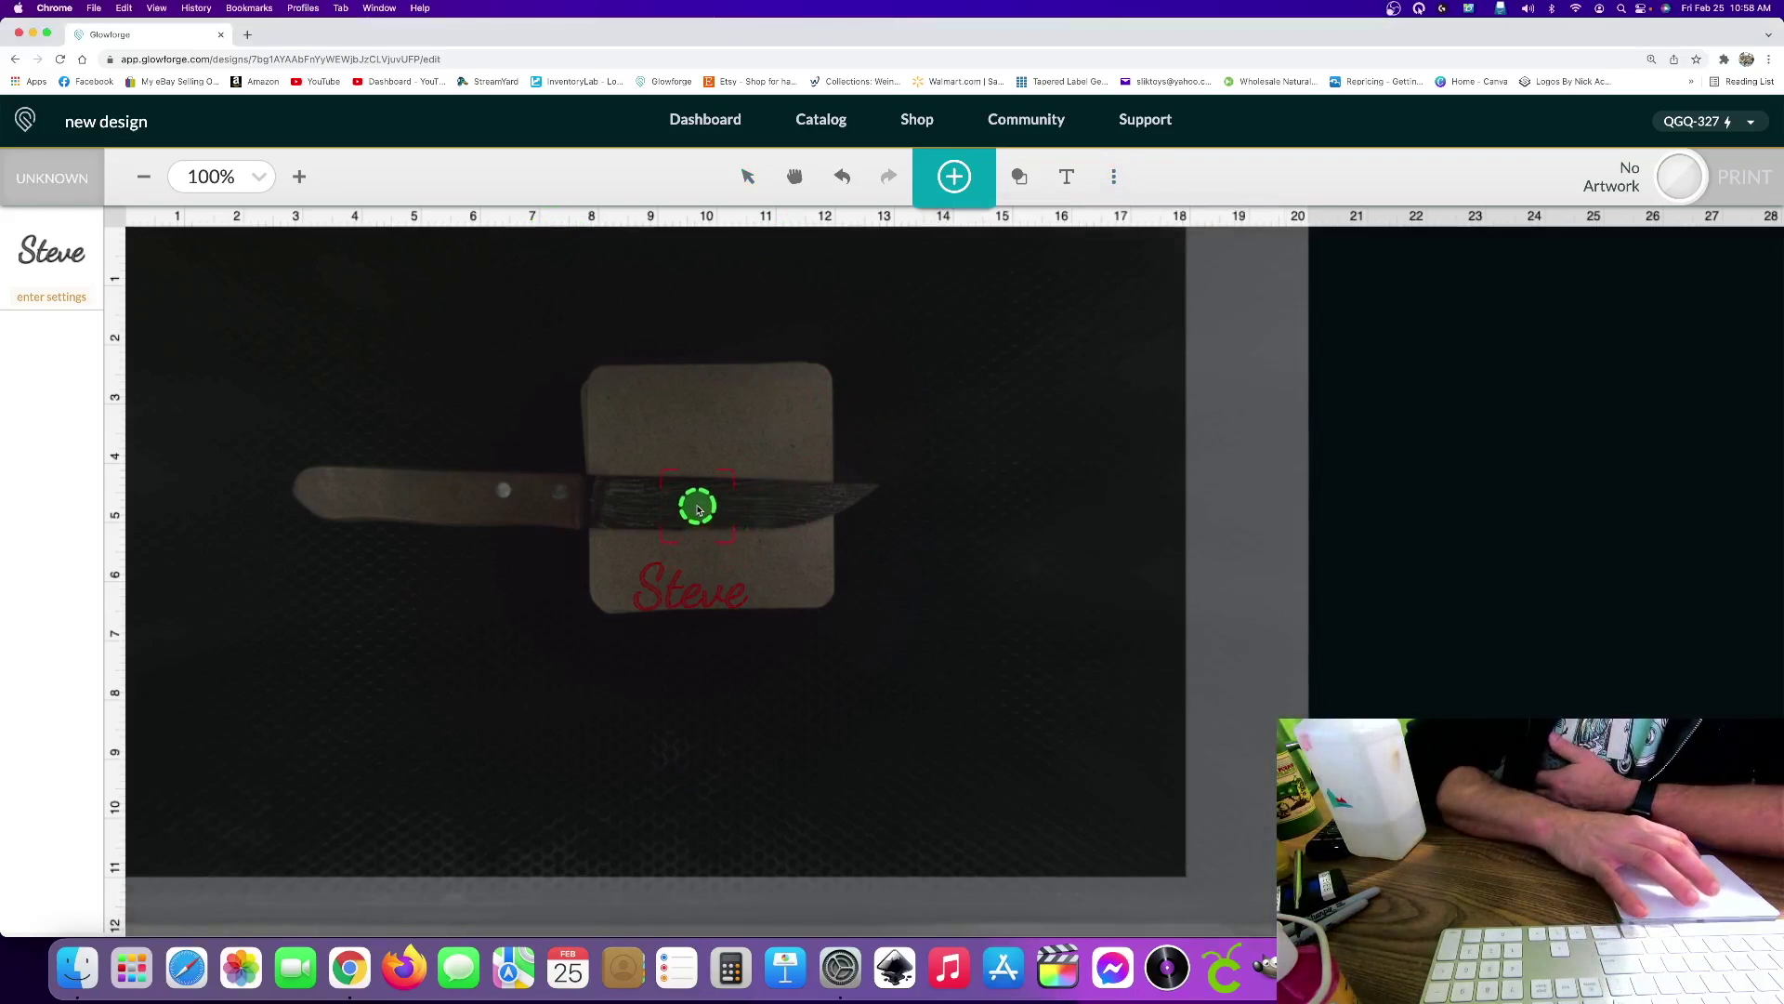
pyautogui.click(698, 504)
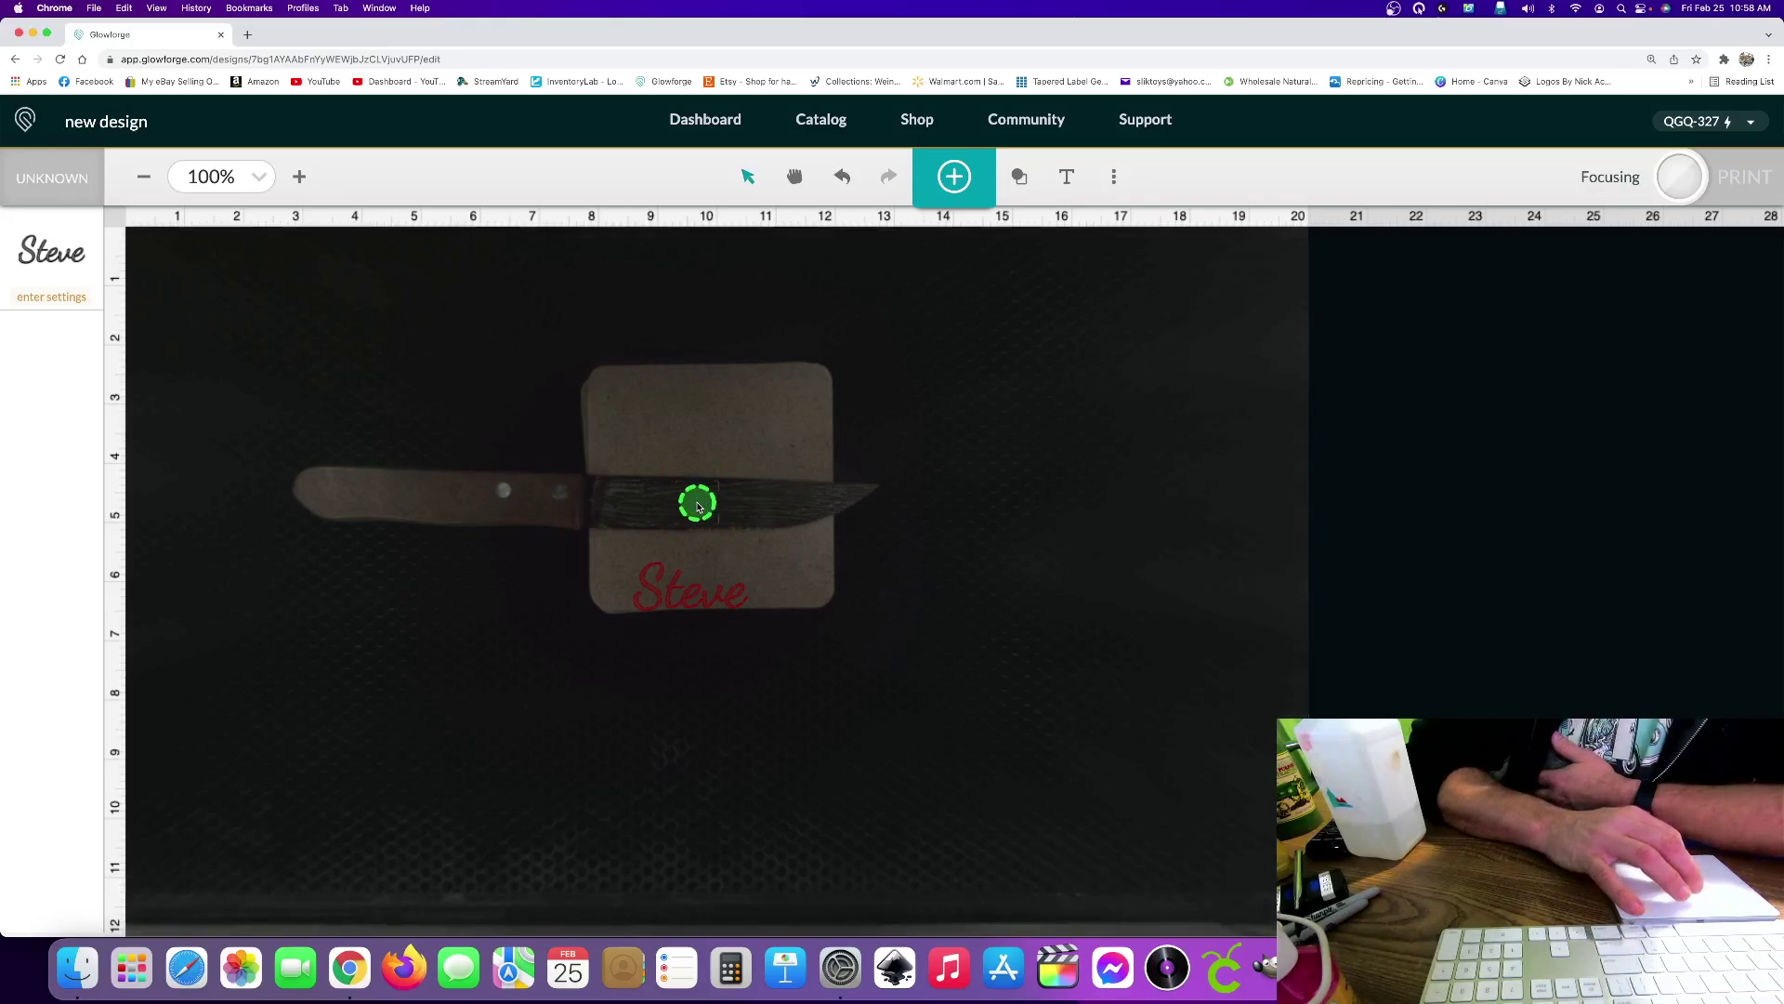
# Step: Set the Steve step to Engrave with manual speed 255, full power and 225 LPI
pyautogui.click(67, 279)
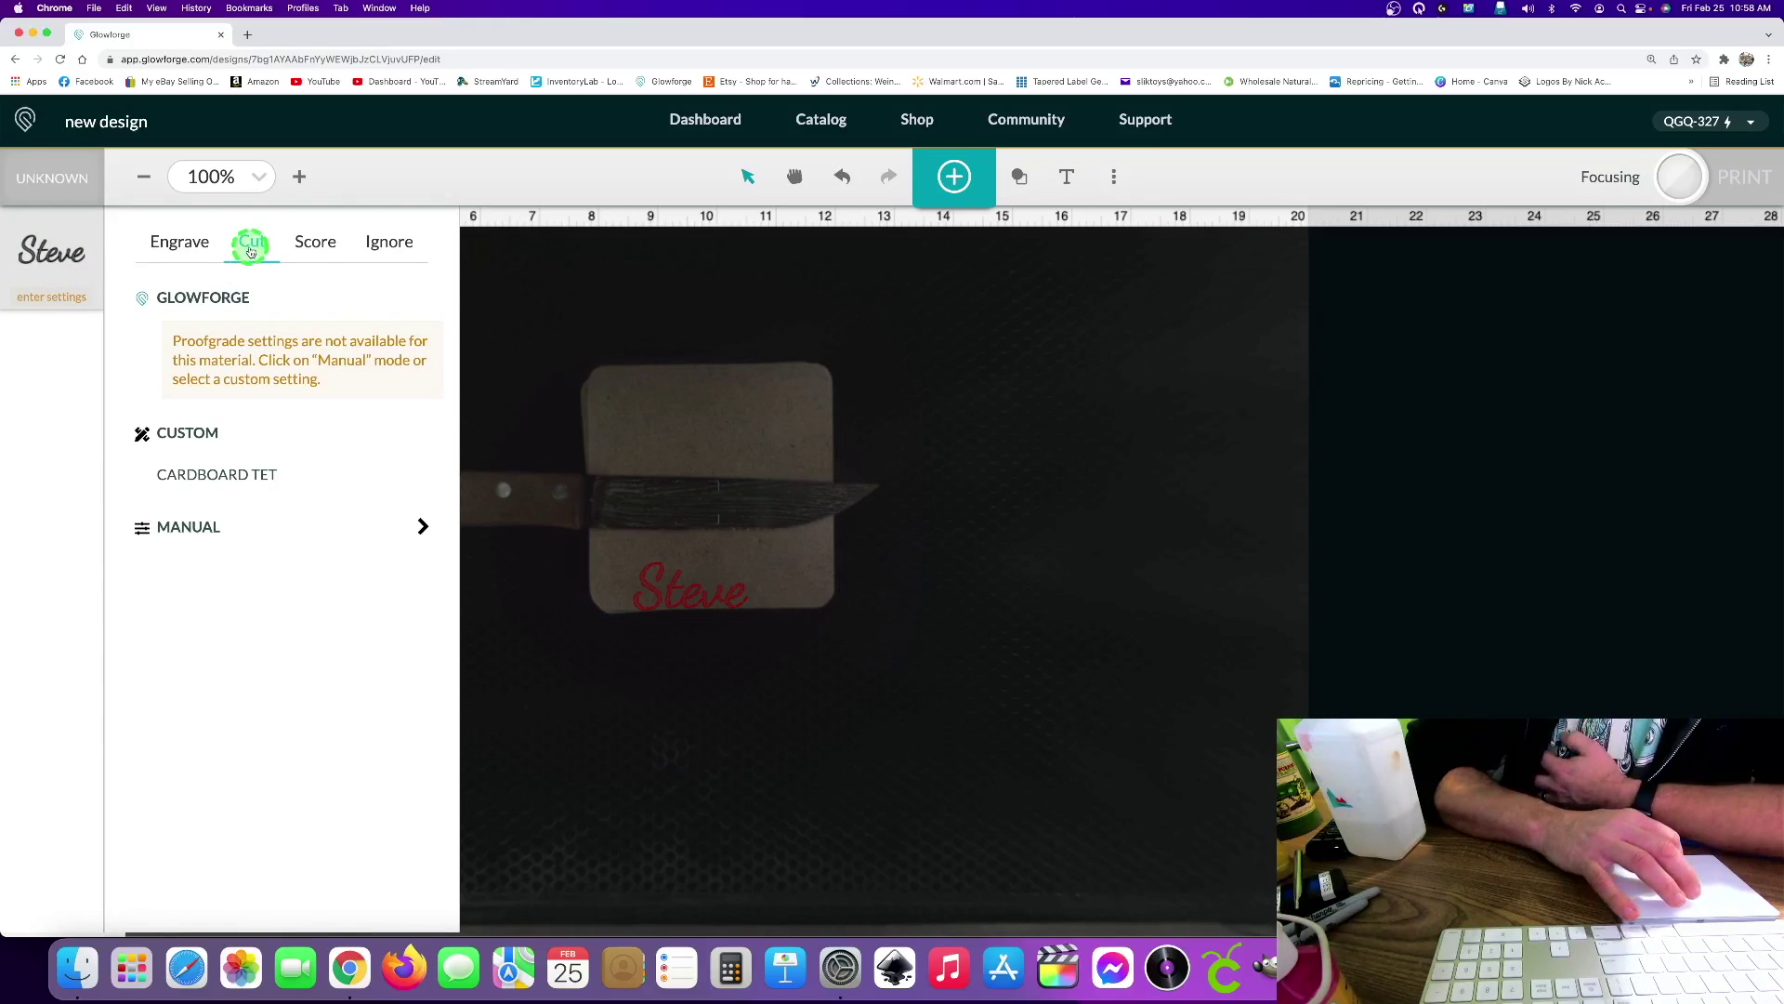
pyautogui.click(191, 252)
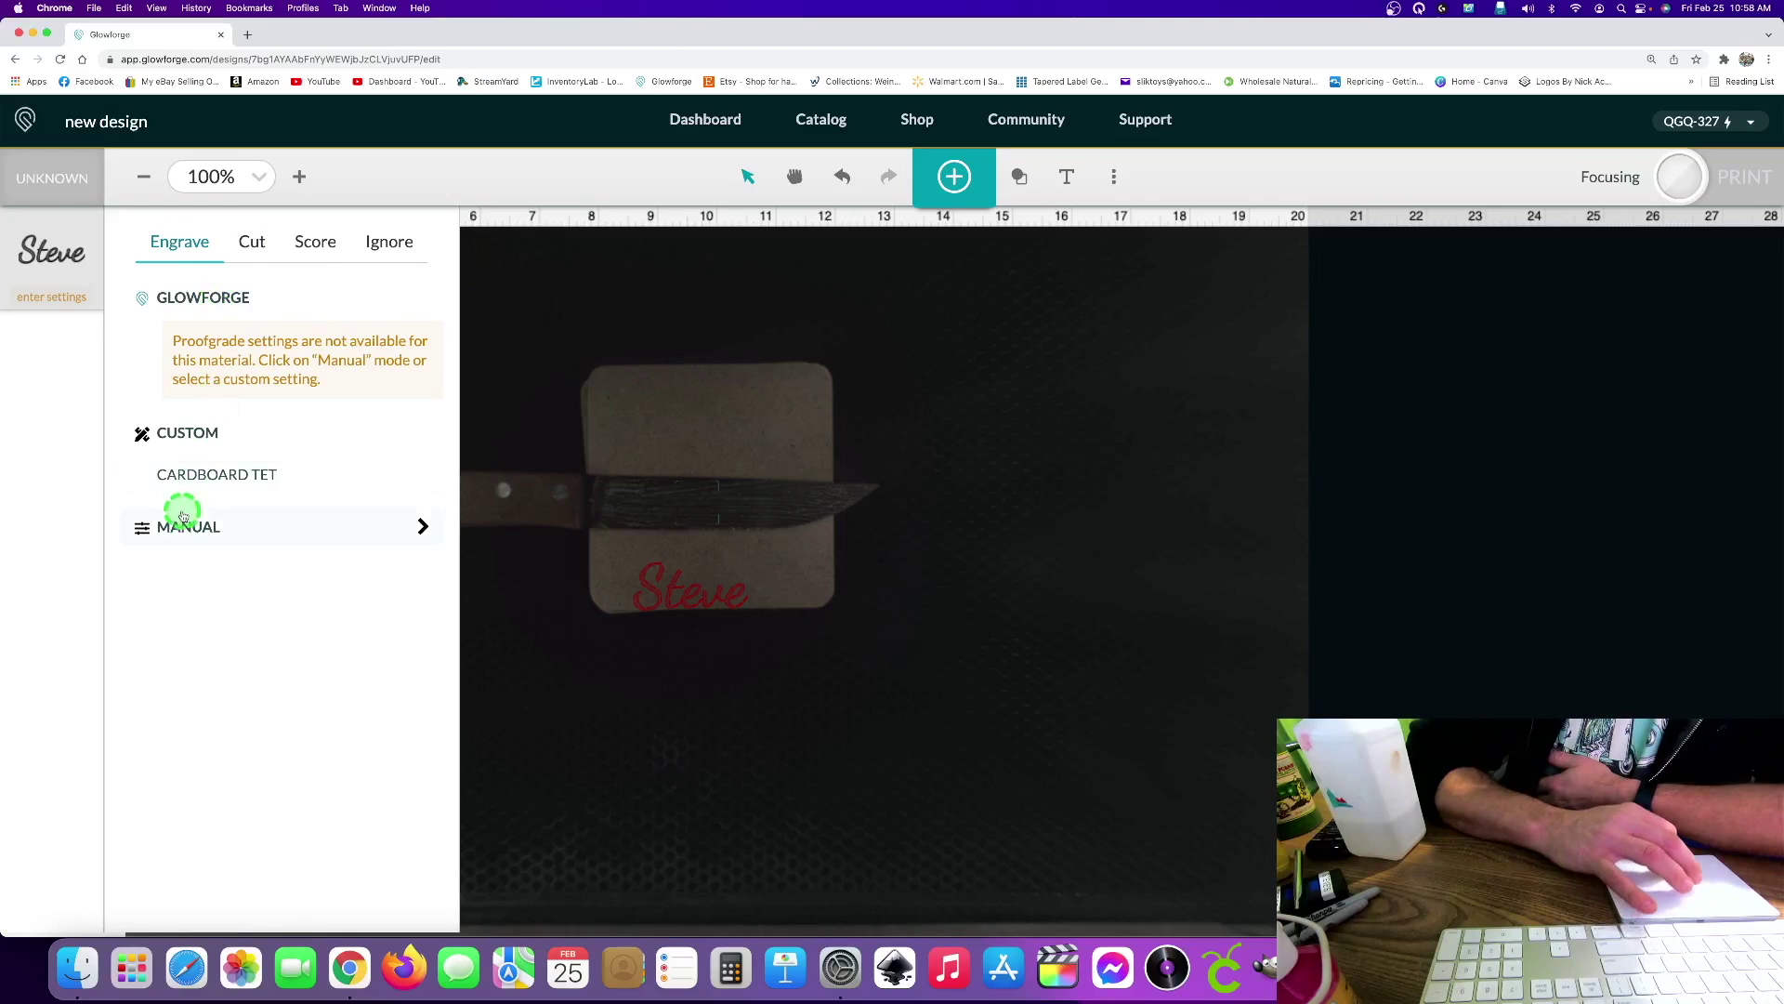
pyautogui.click(193, 540)
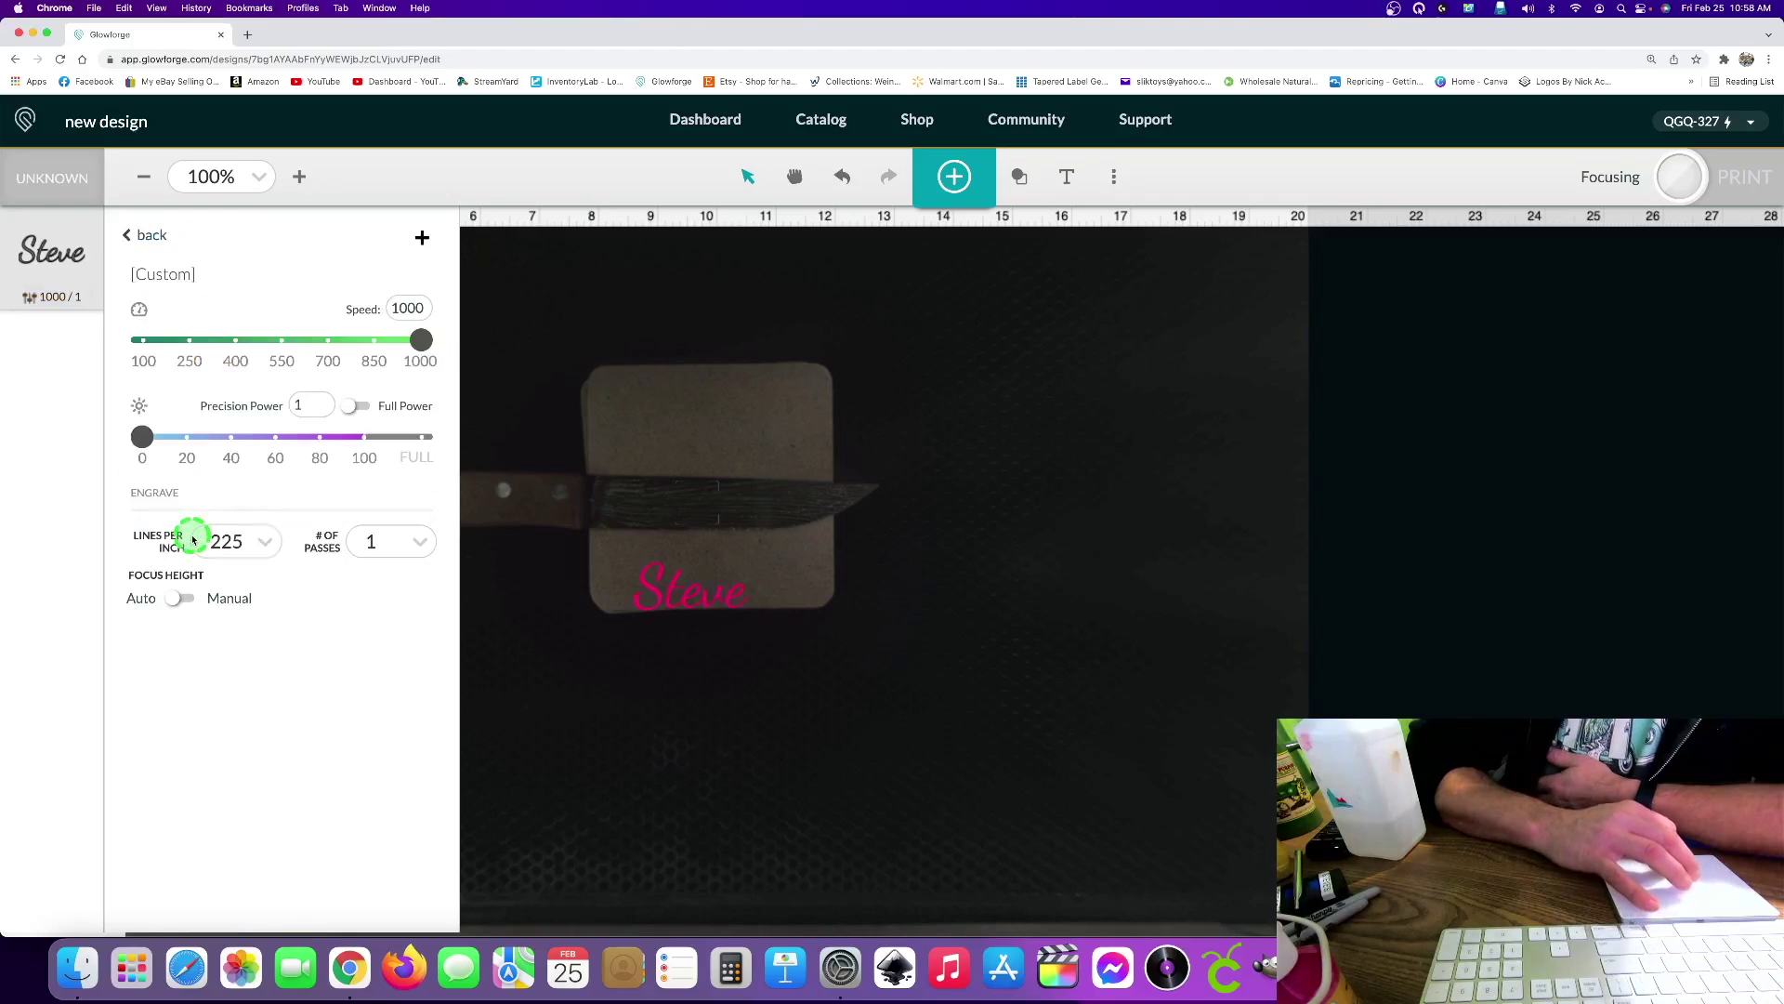
pyautogui.click(407, 307)
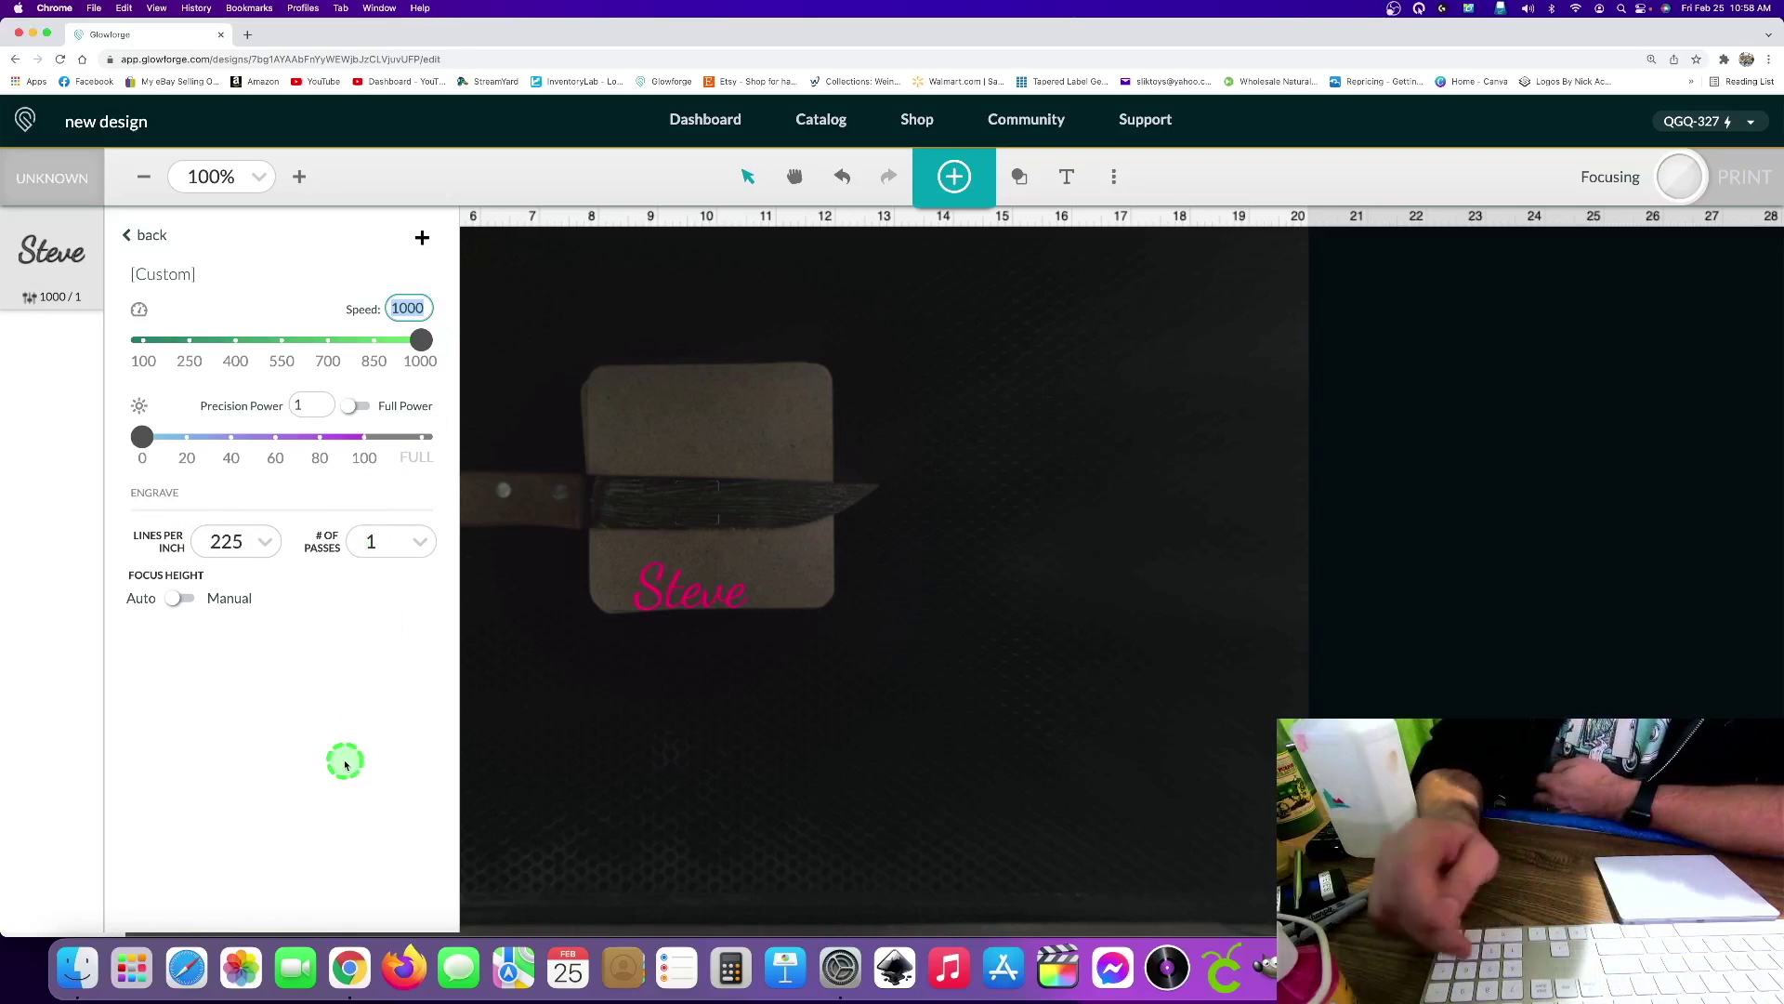
pyautogui.write('255')
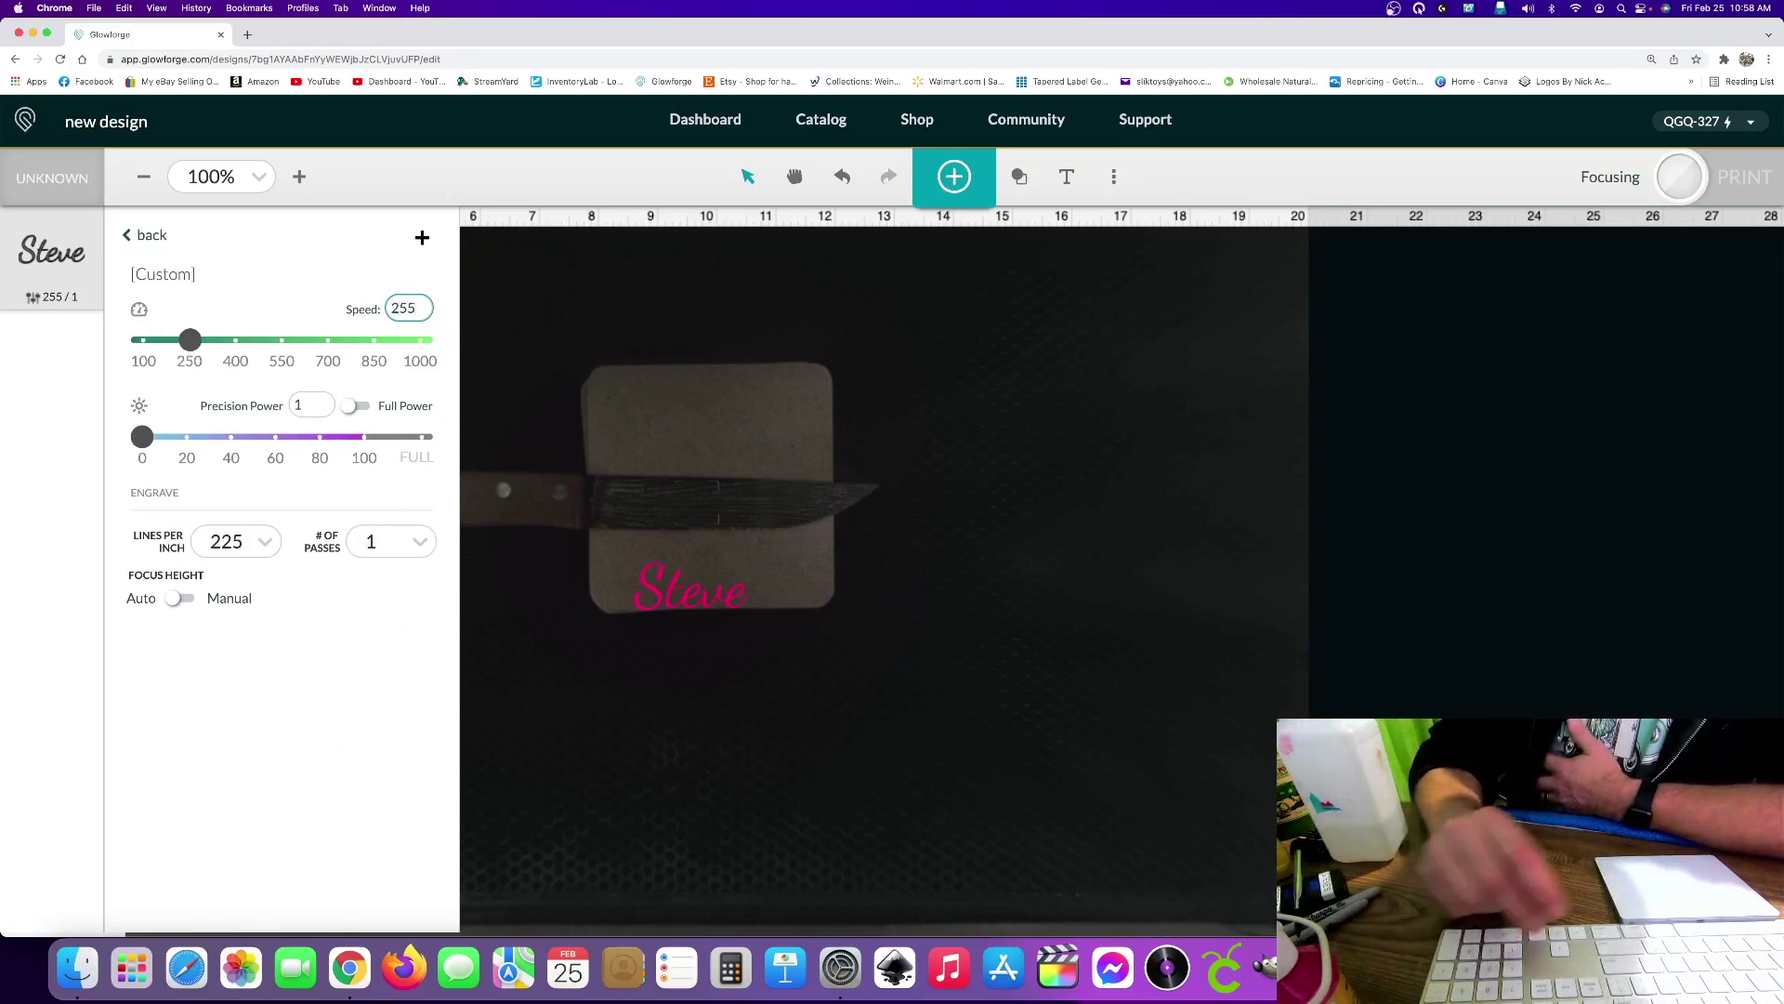
pyautogui.click(348, 411)
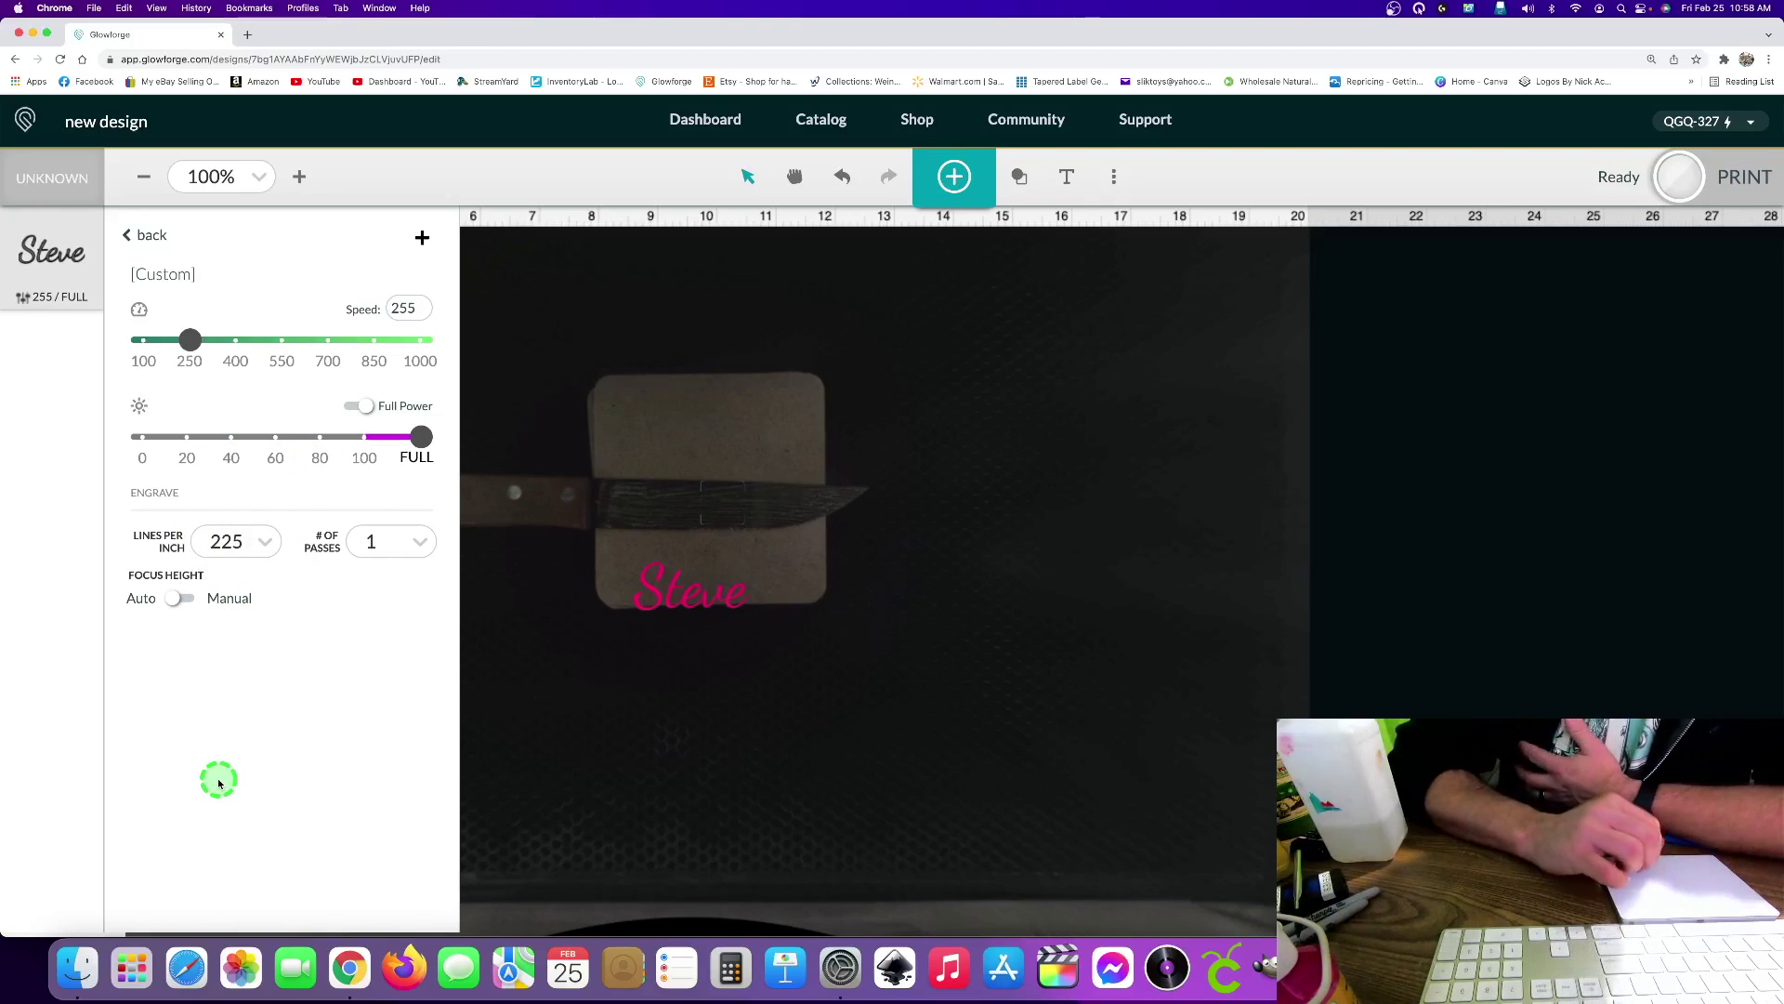
pyautogui.click(261, 542)
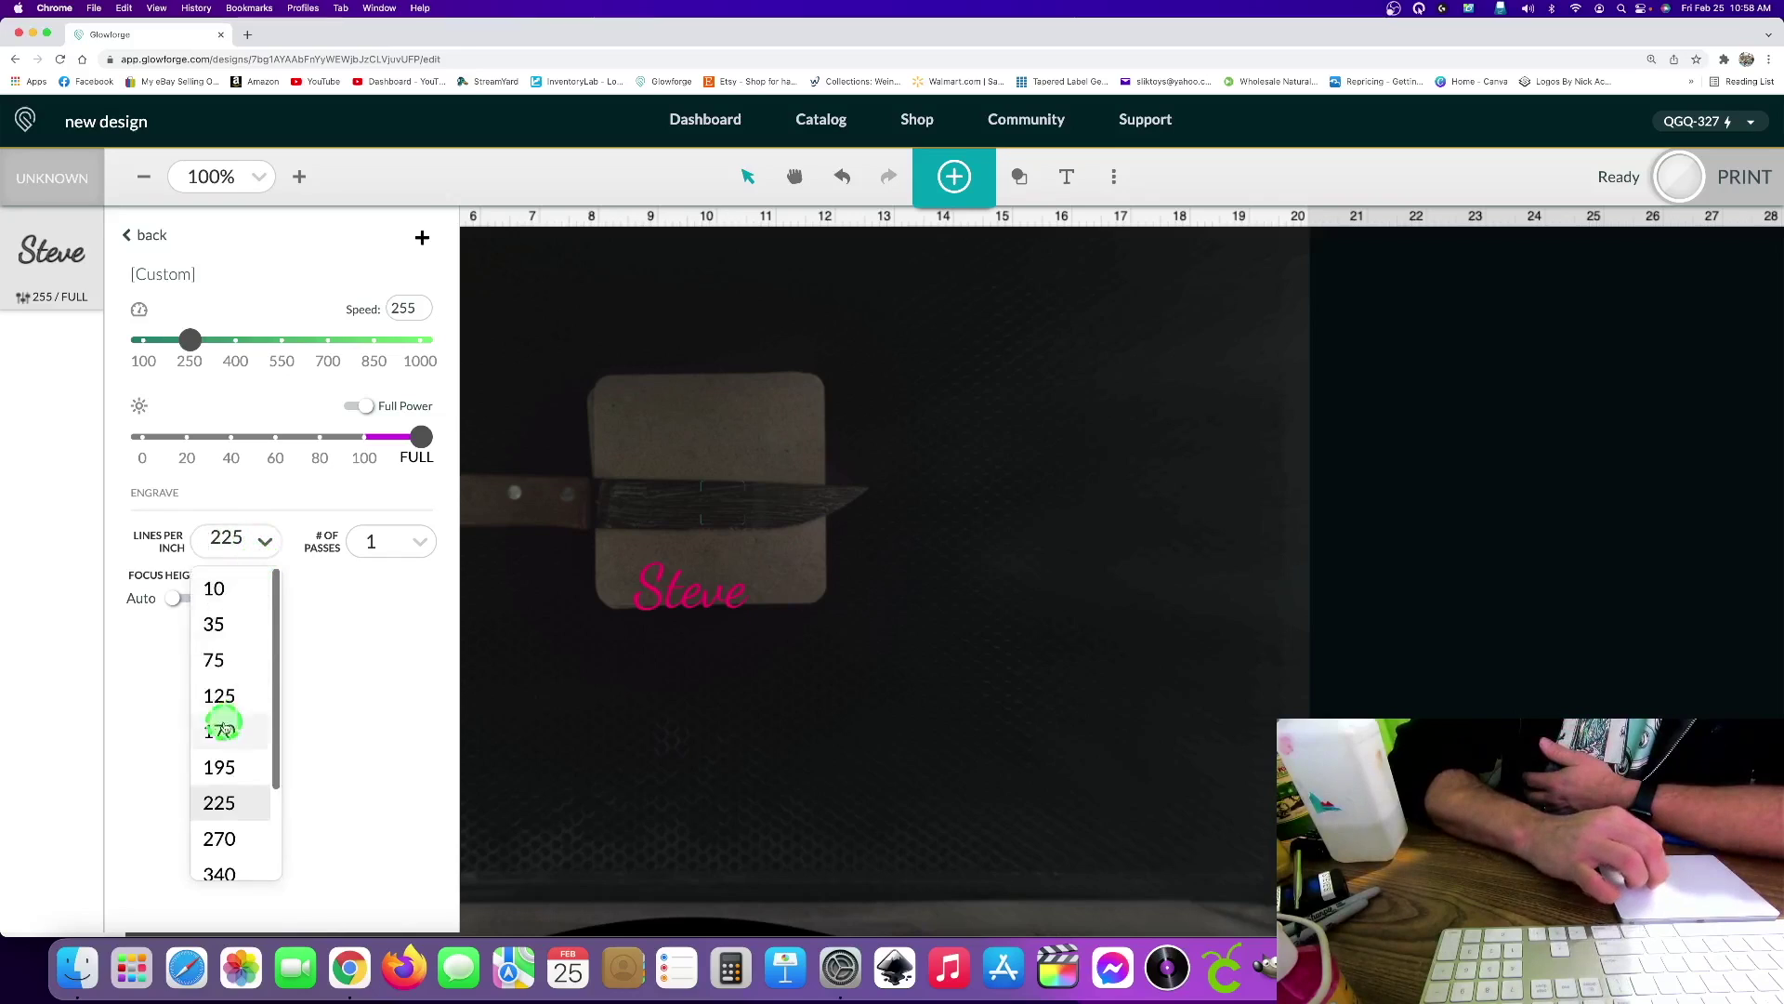
pyautogui.scroll(-2, 221, 779)
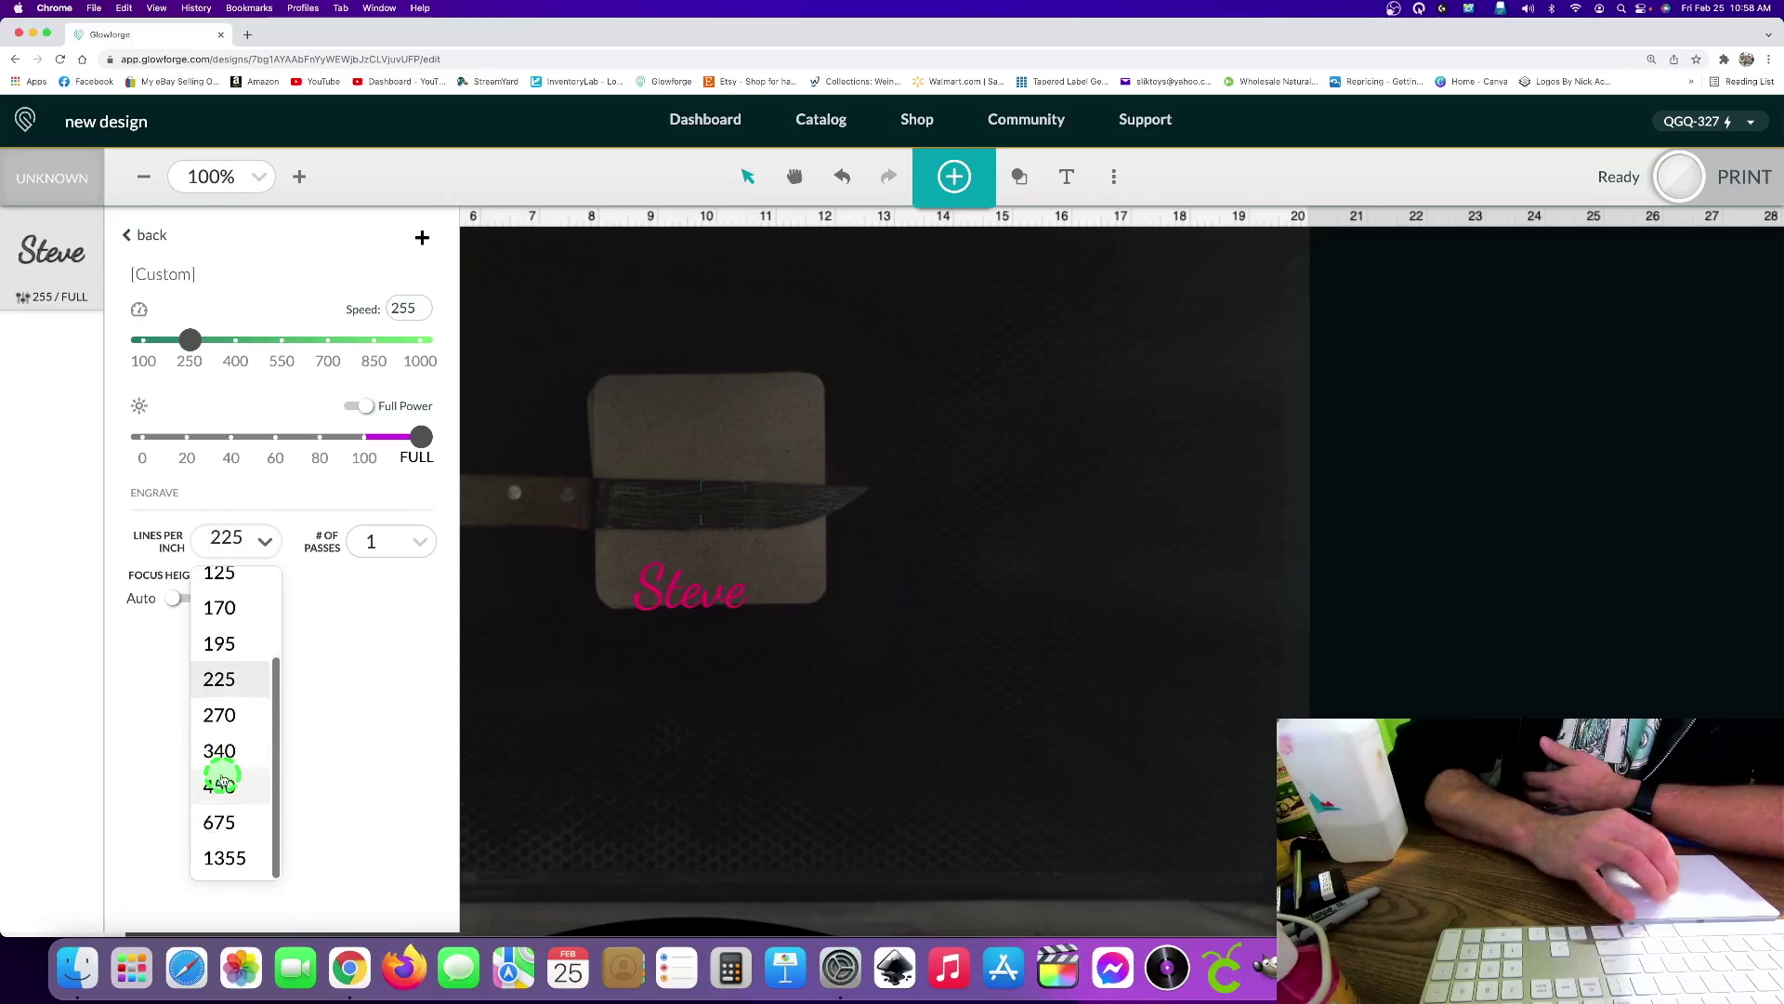
pyautogui.click(358, 774)
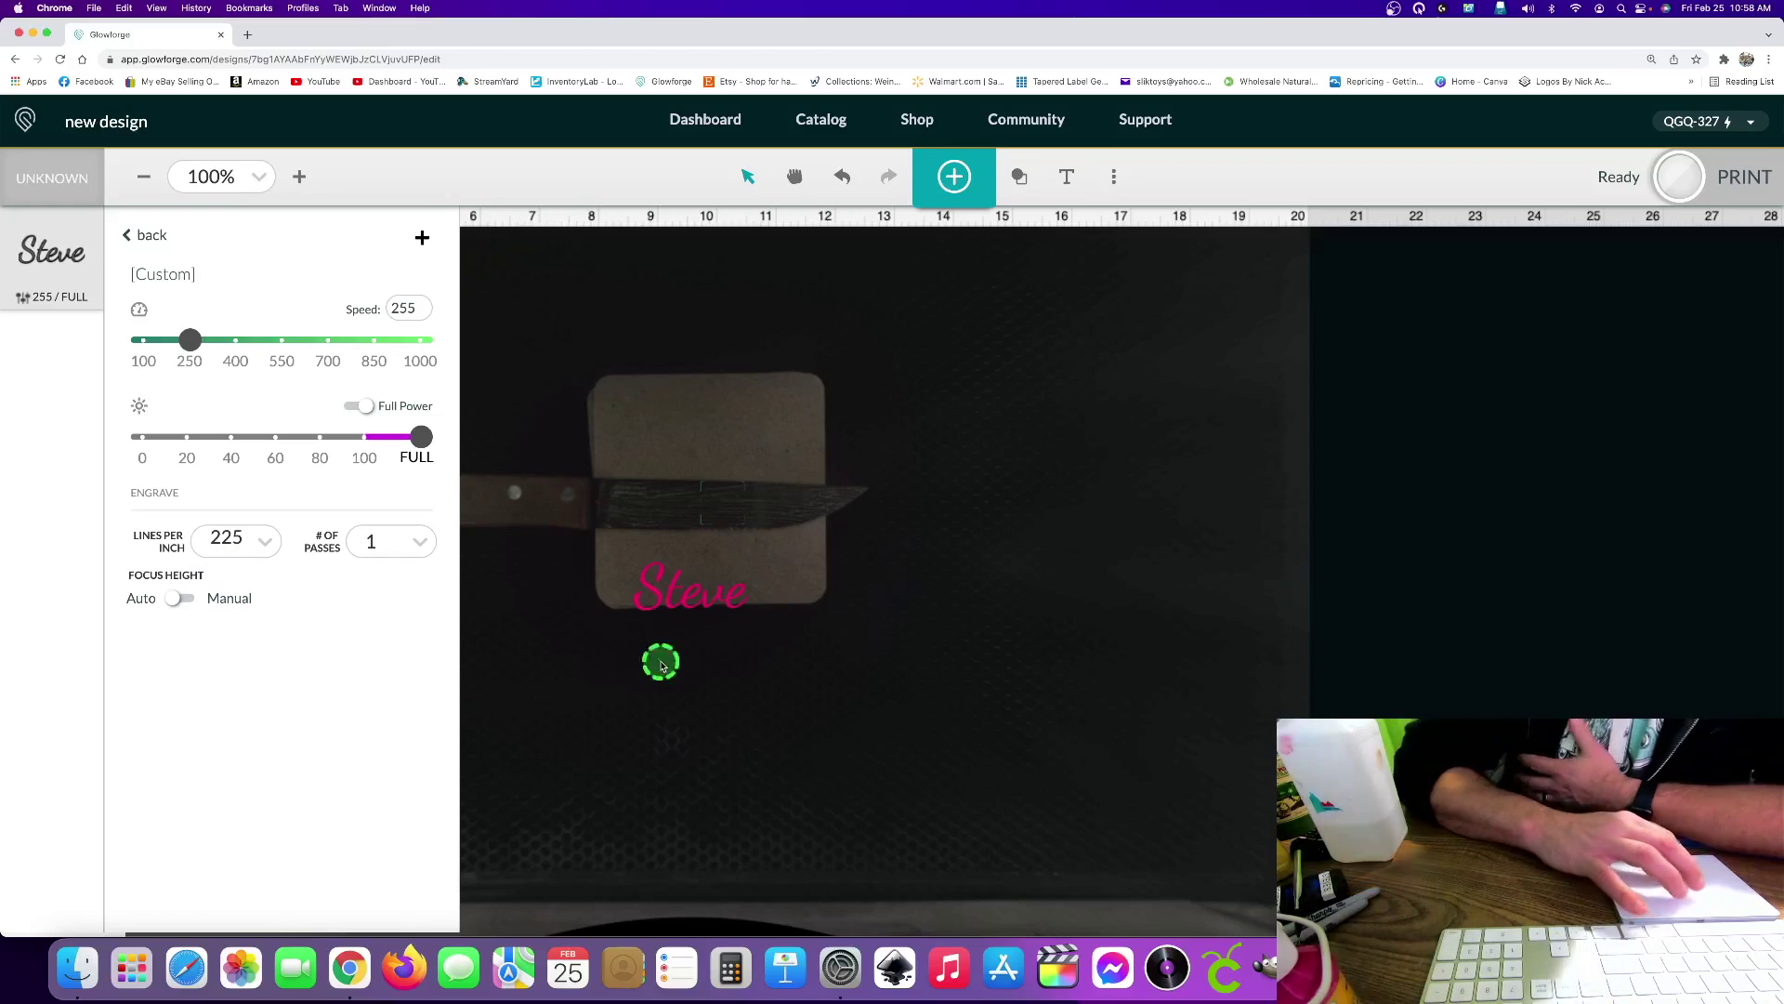
pyautogui.click(1640, 446)
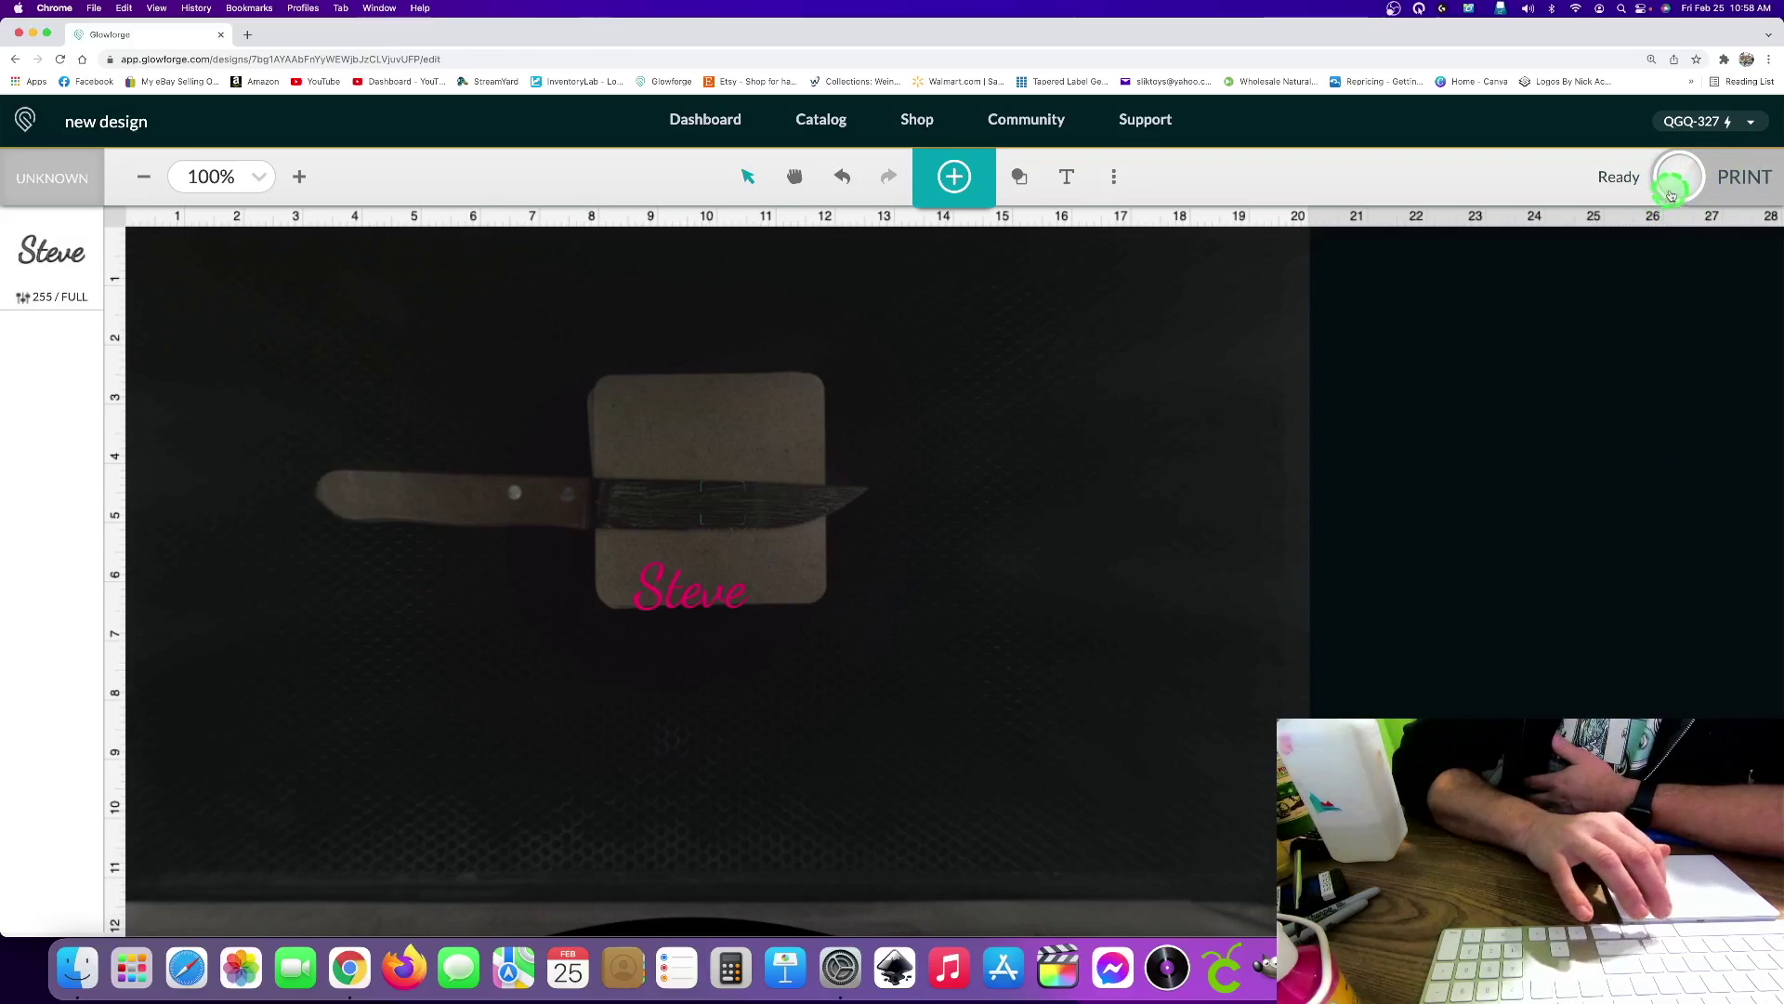
# Step: Move the Steve text onto the knife blade and shrink it to 45 pt
pyautogui.click(703, 596)
pyautogui.moveTo(704, 596); pyautogui.dragTo(699, 510)
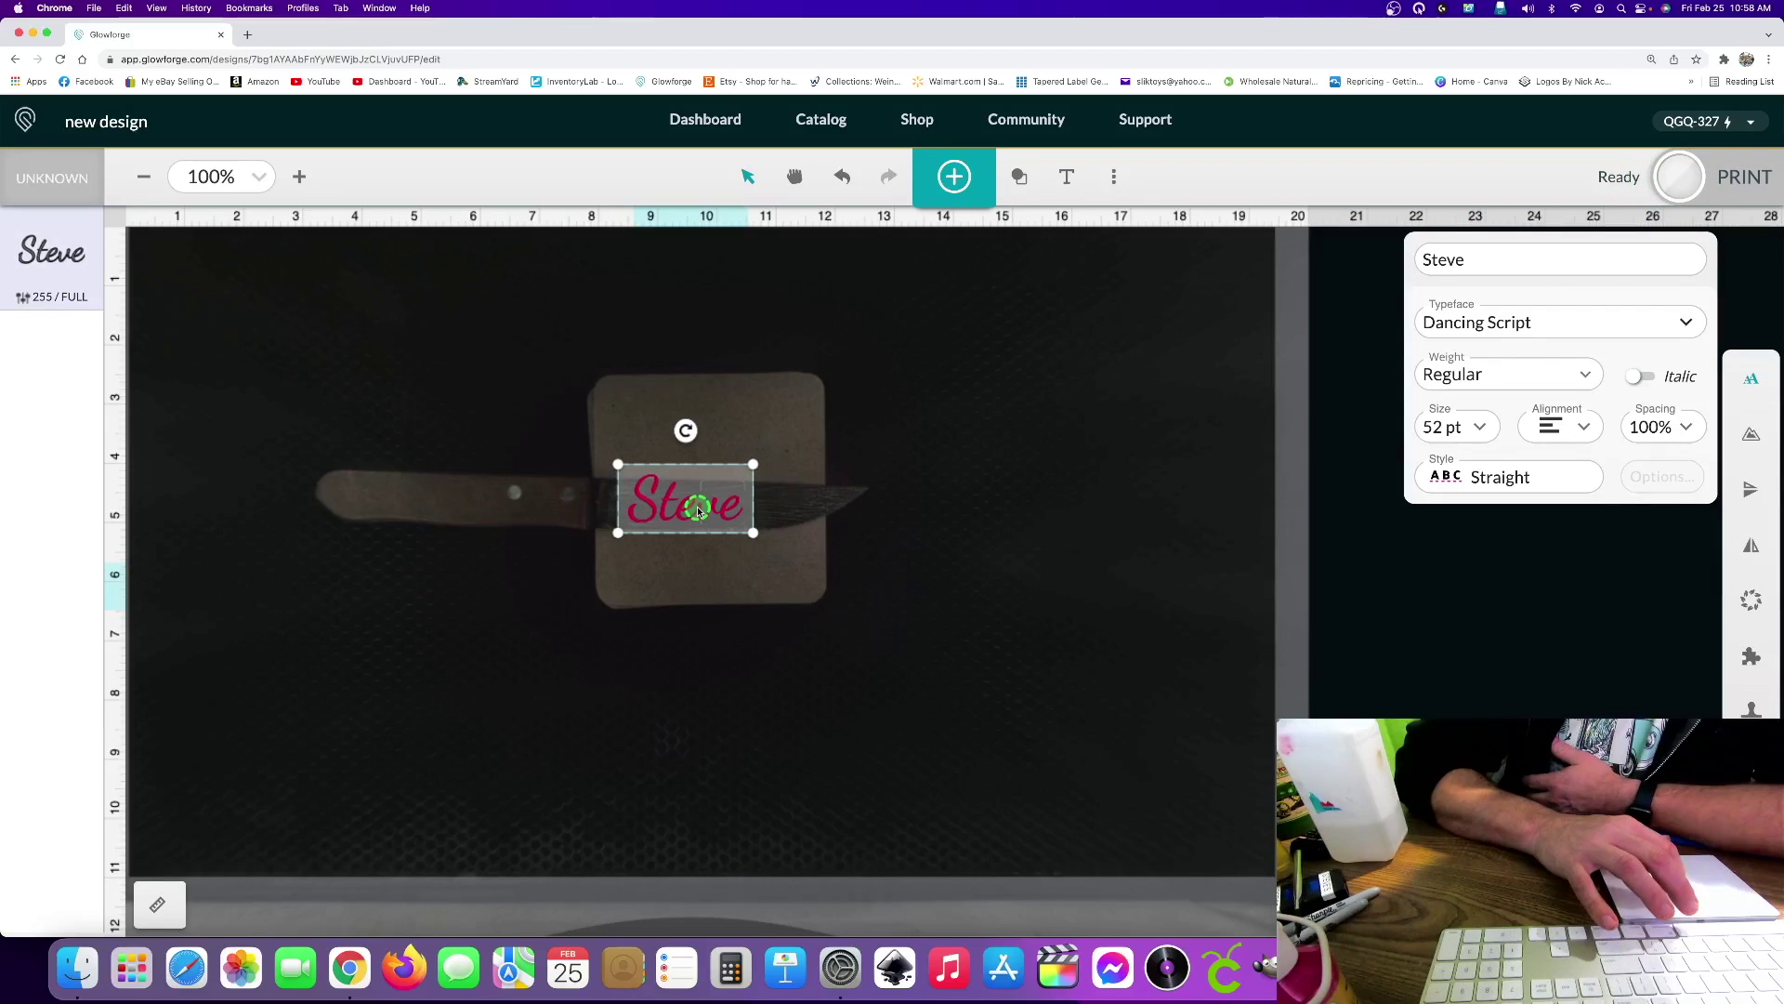
pyautogui.click(645, 481)
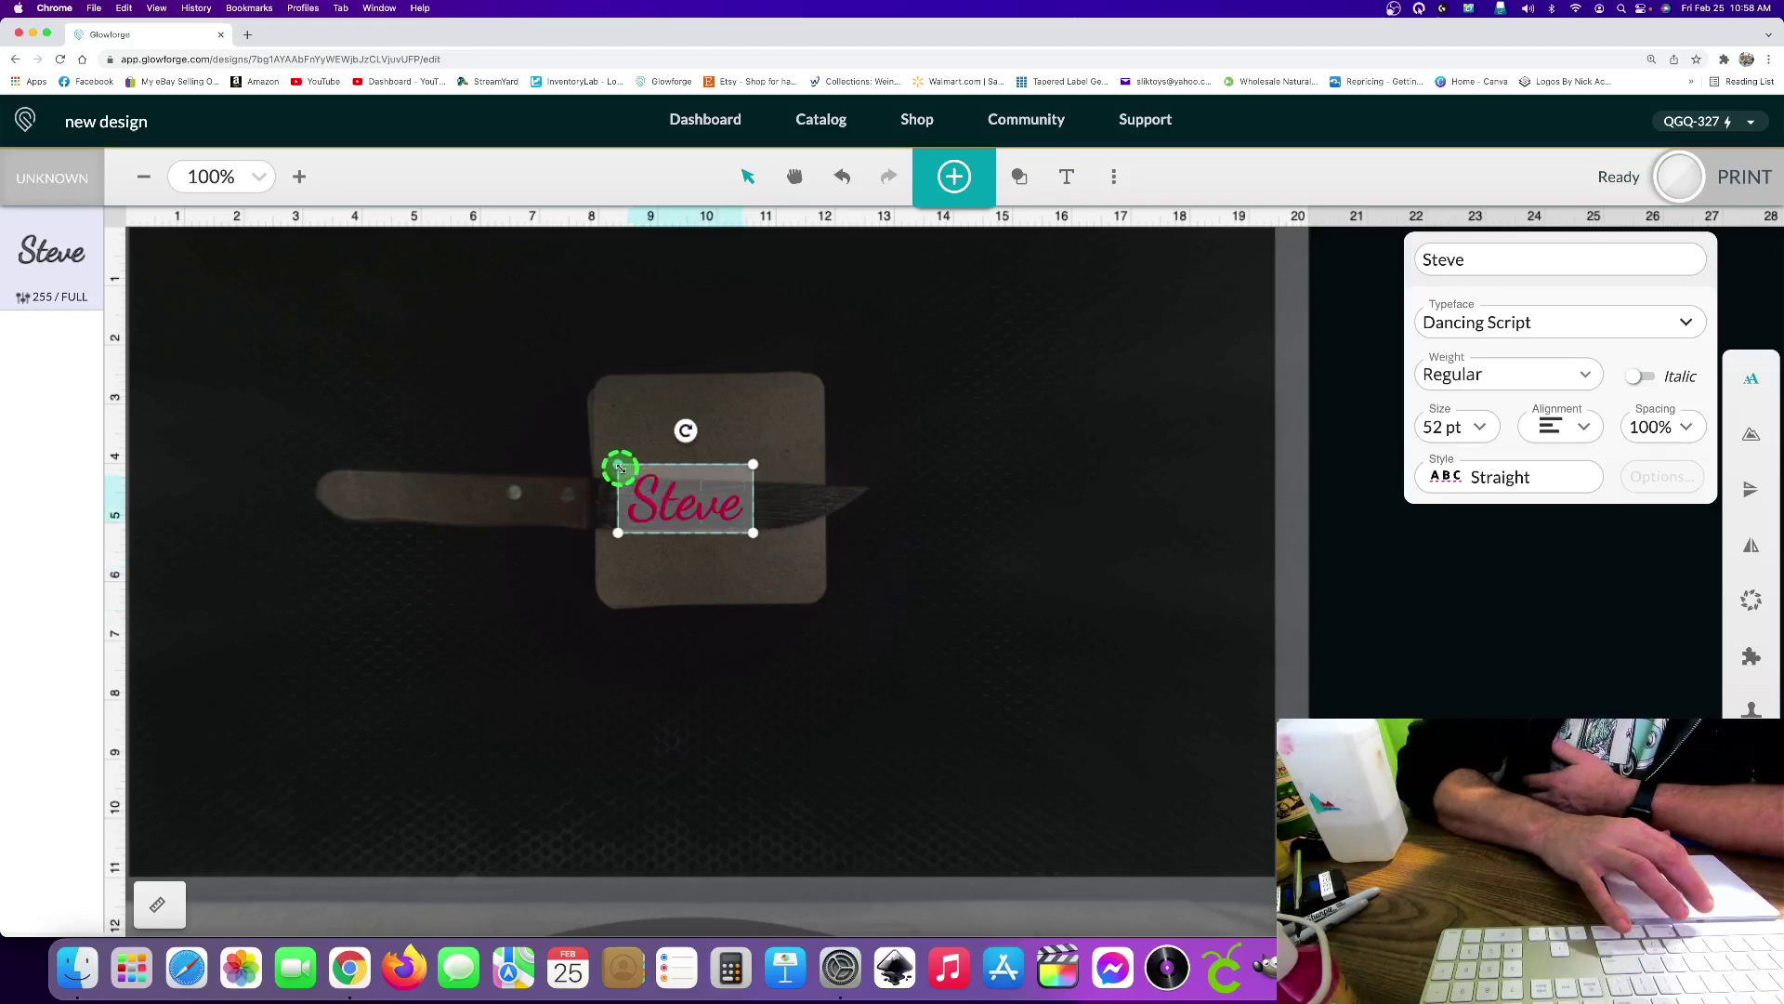
pyautogui.moveTo(621, 468); pyautogui.dragTo(624, 473)
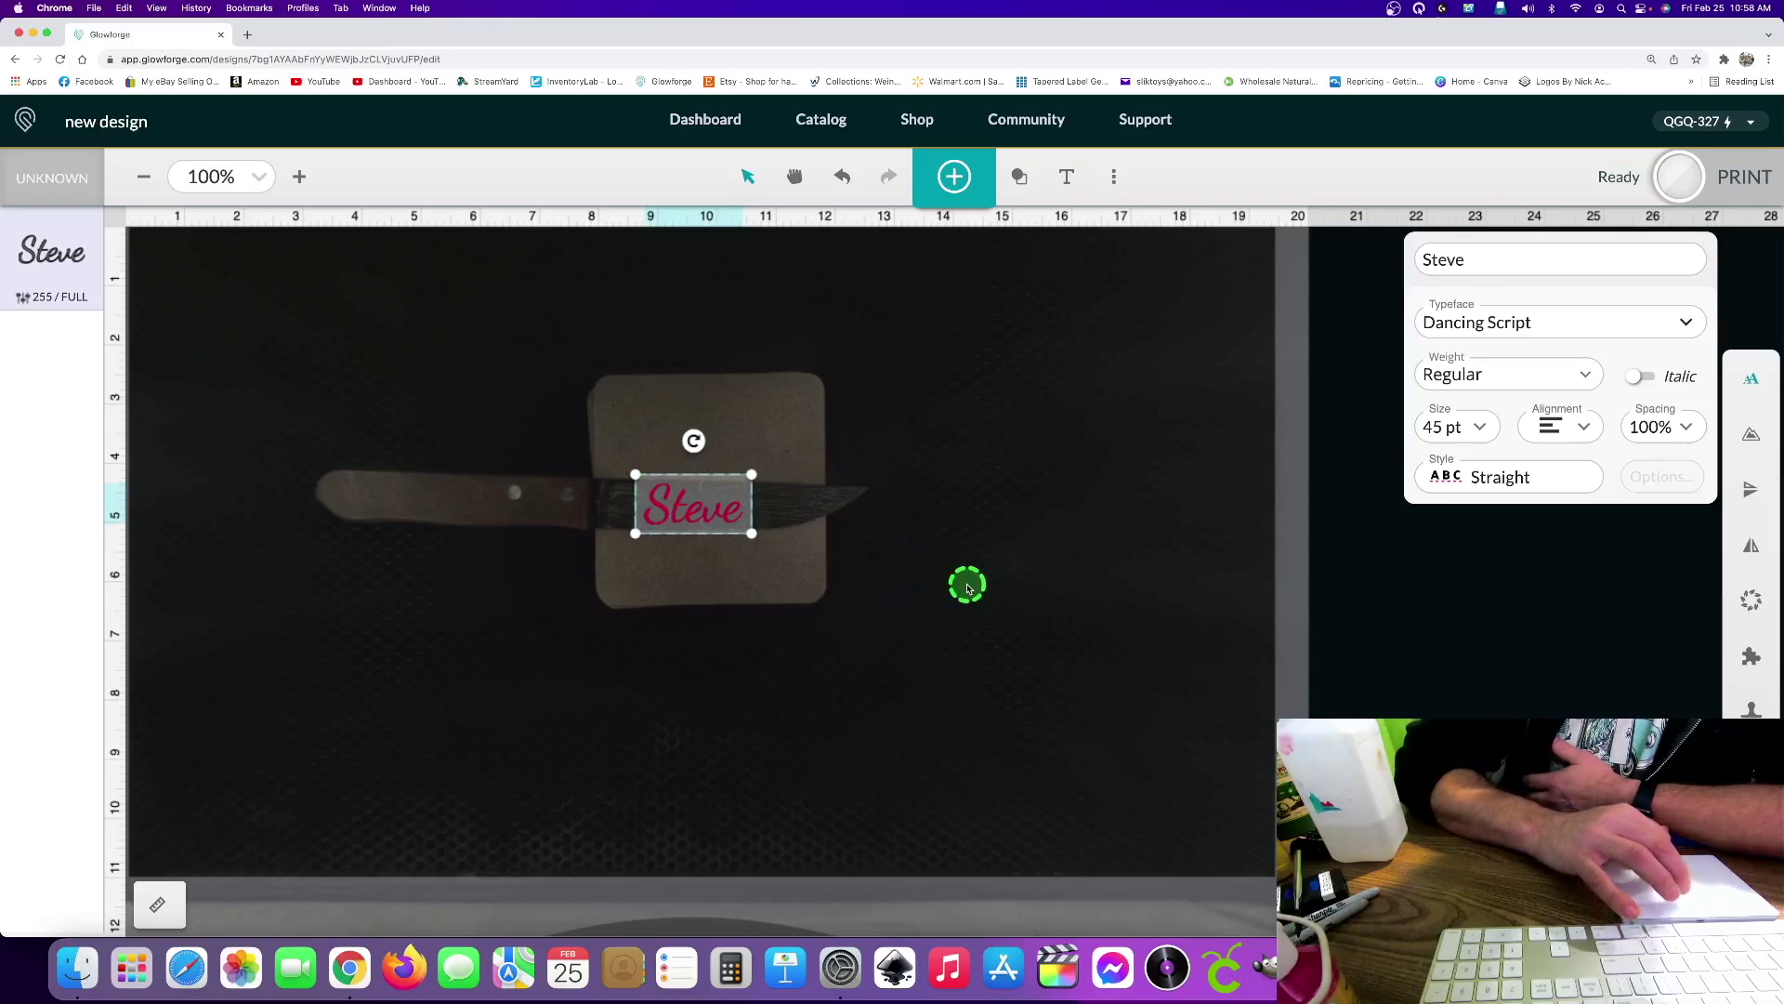
# Step: Set the Steve engrave step to 2 passes
pyautogui.click(38, 272)
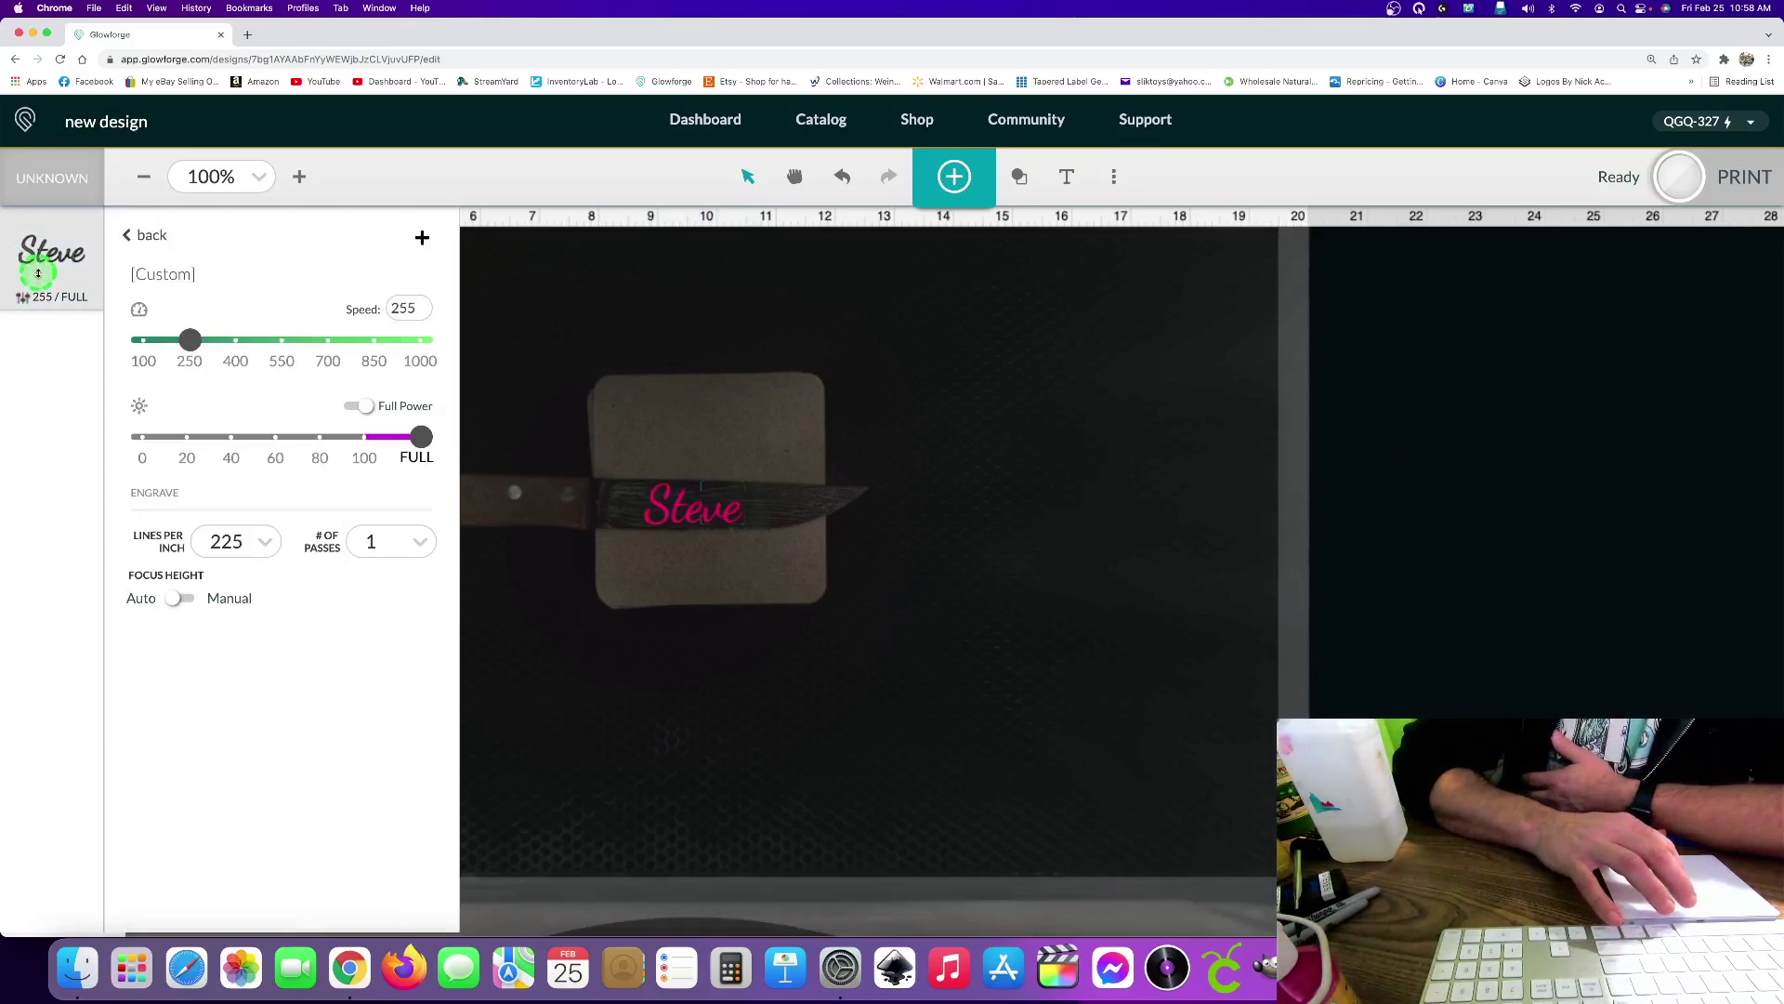
pyautogui.click(412, 543)
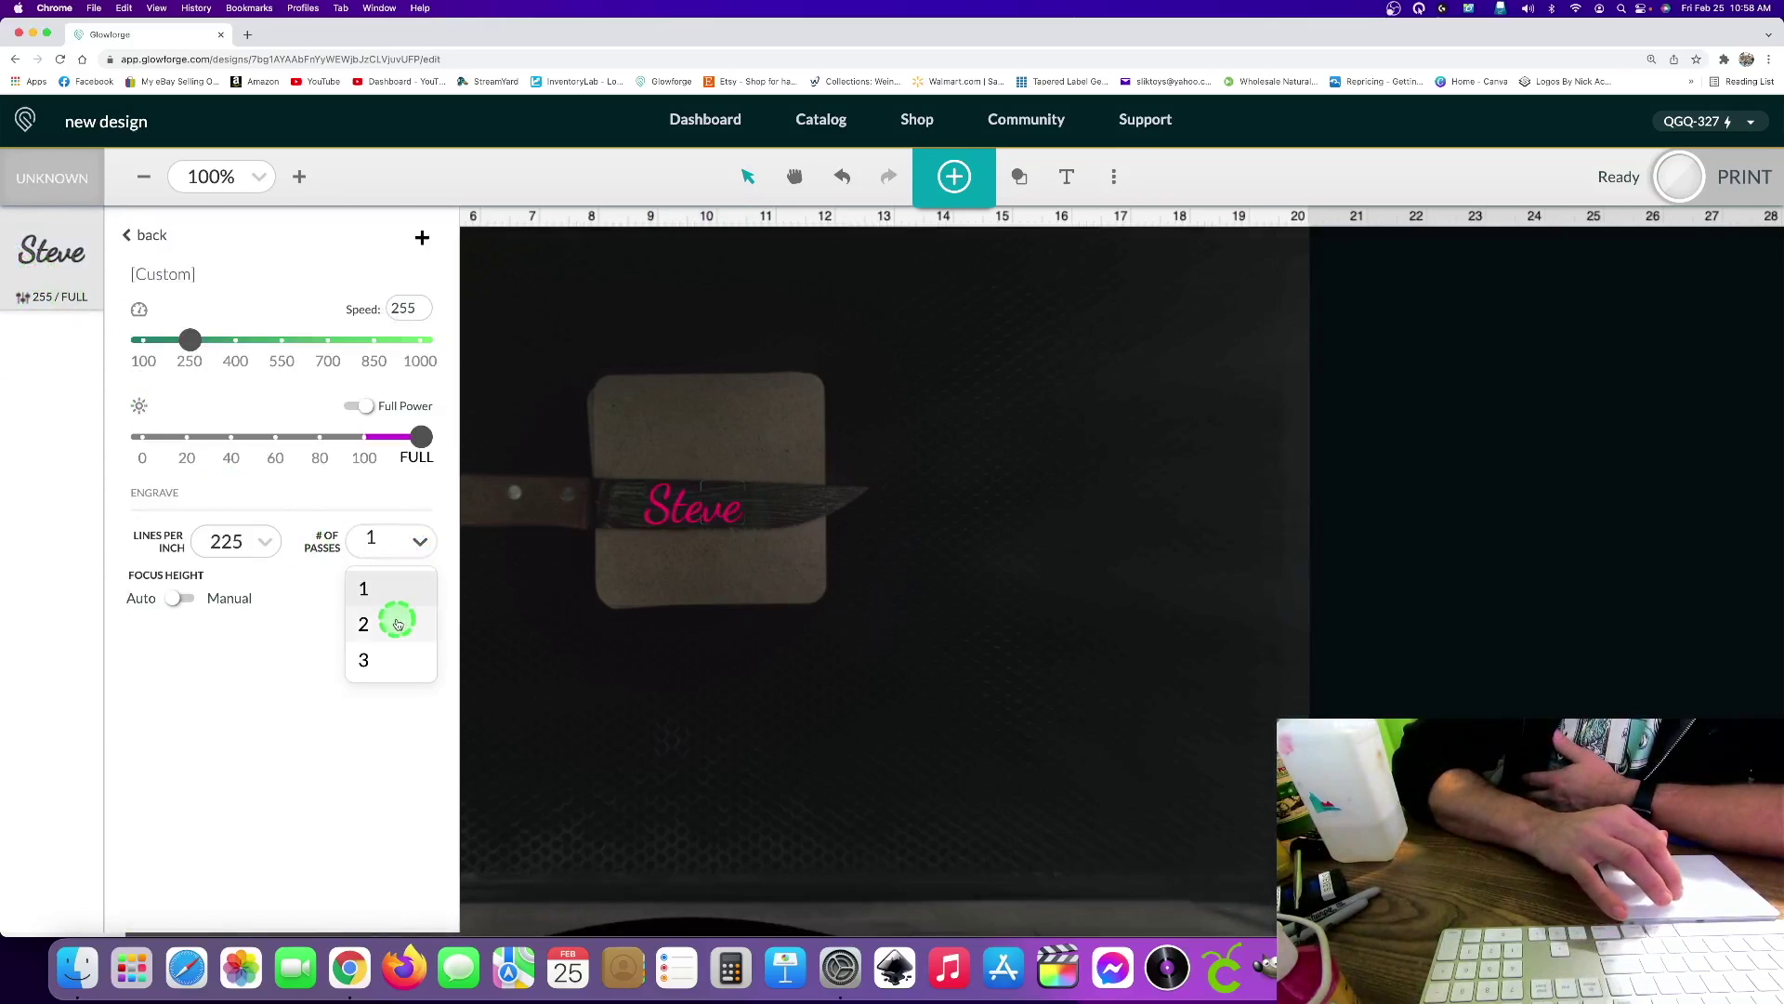
pyautogui.click(396, 624)
pyautogui.click(507, 609)
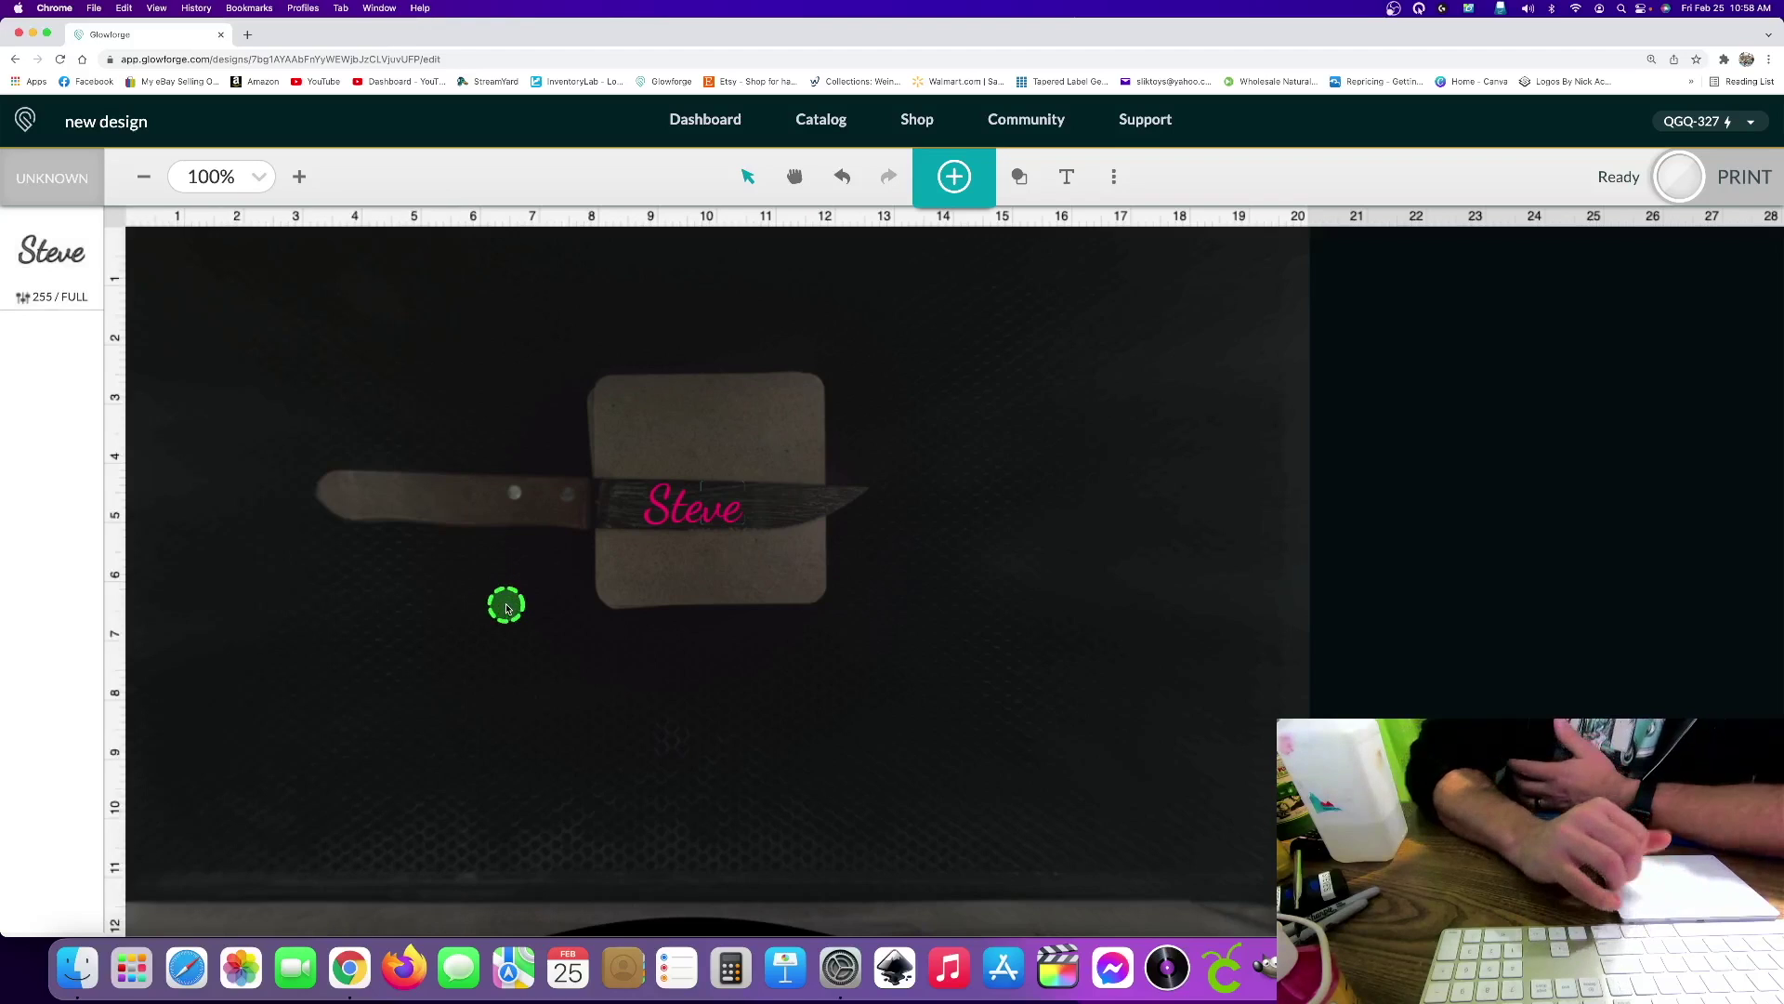
pyautogui.click(669, 523)
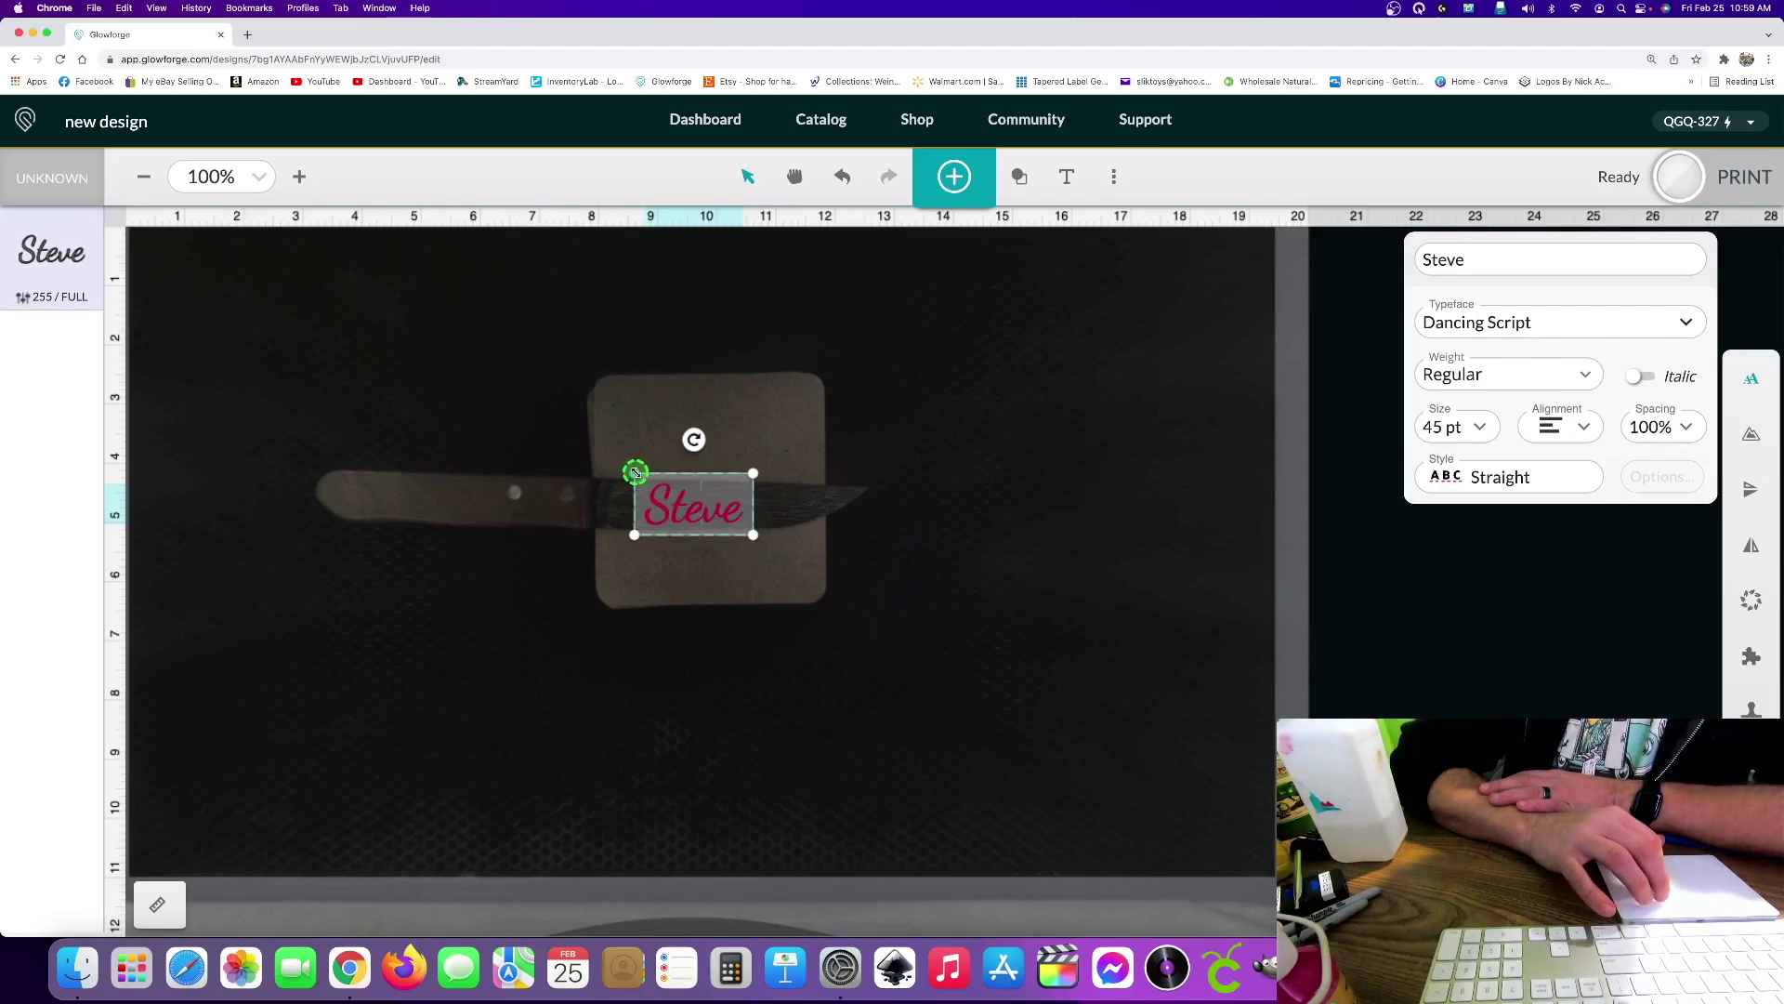
pyautogui.click(704, 573)
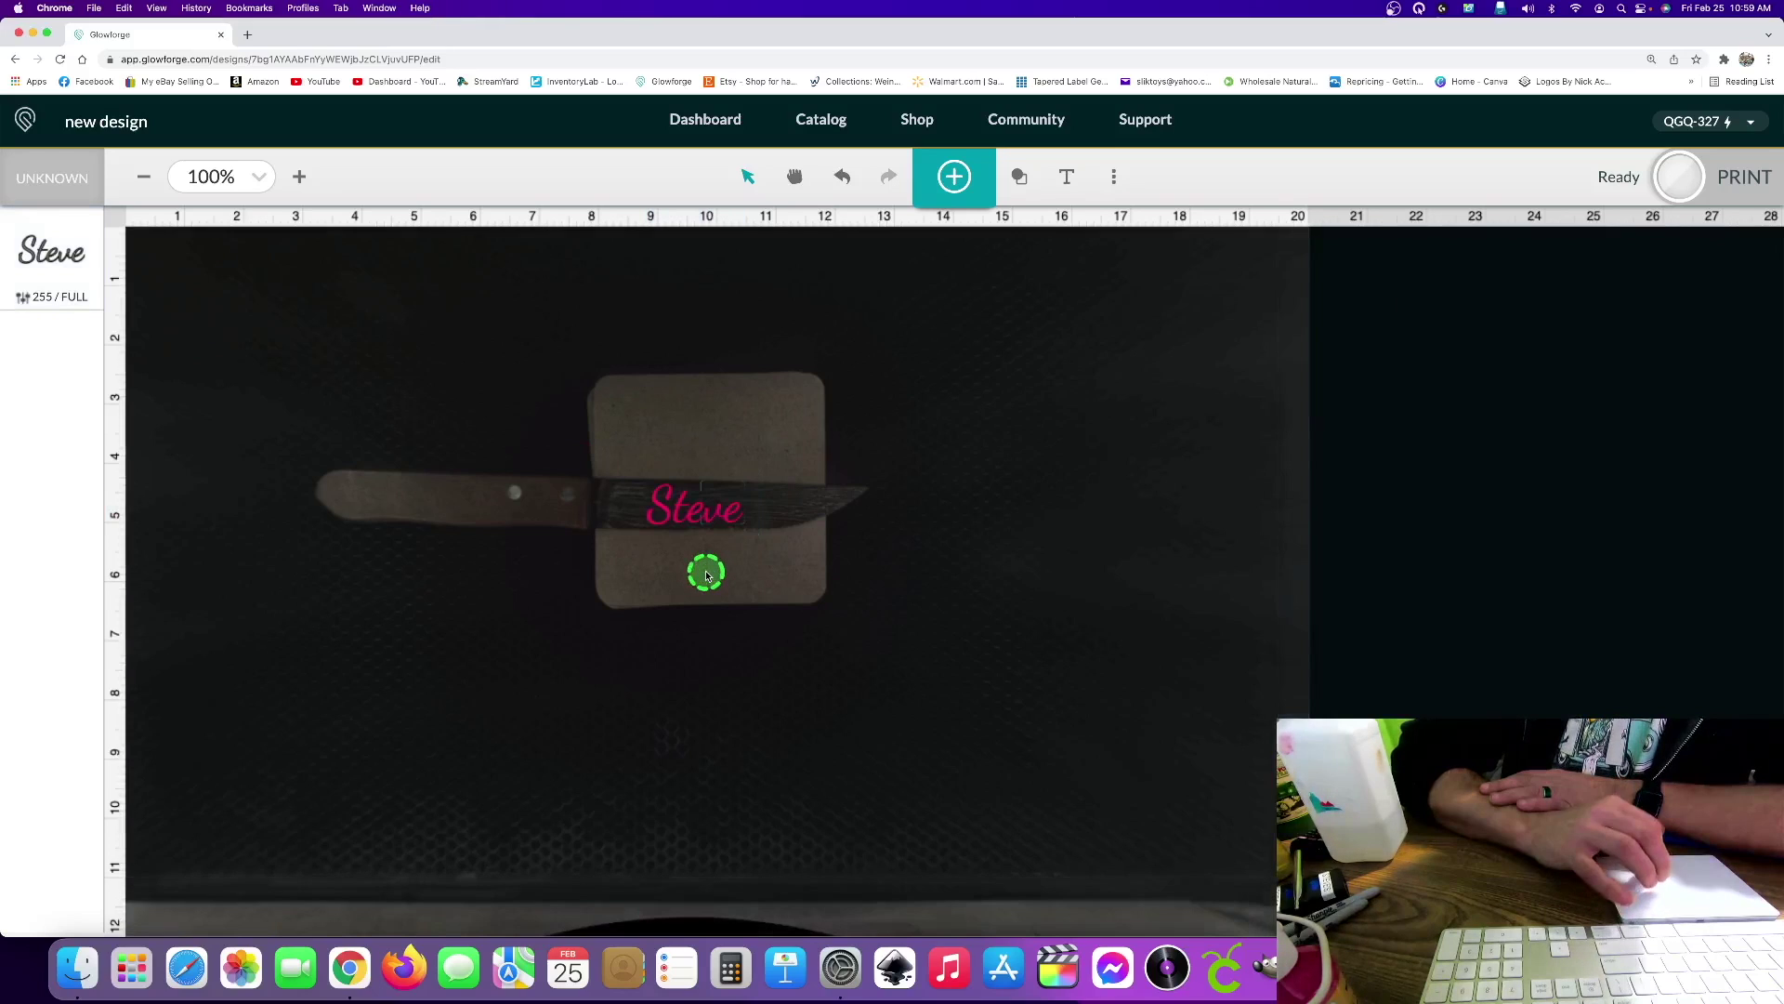
# Step: Send the Steve engrave job to print
pyautogui.click(1679, 194)
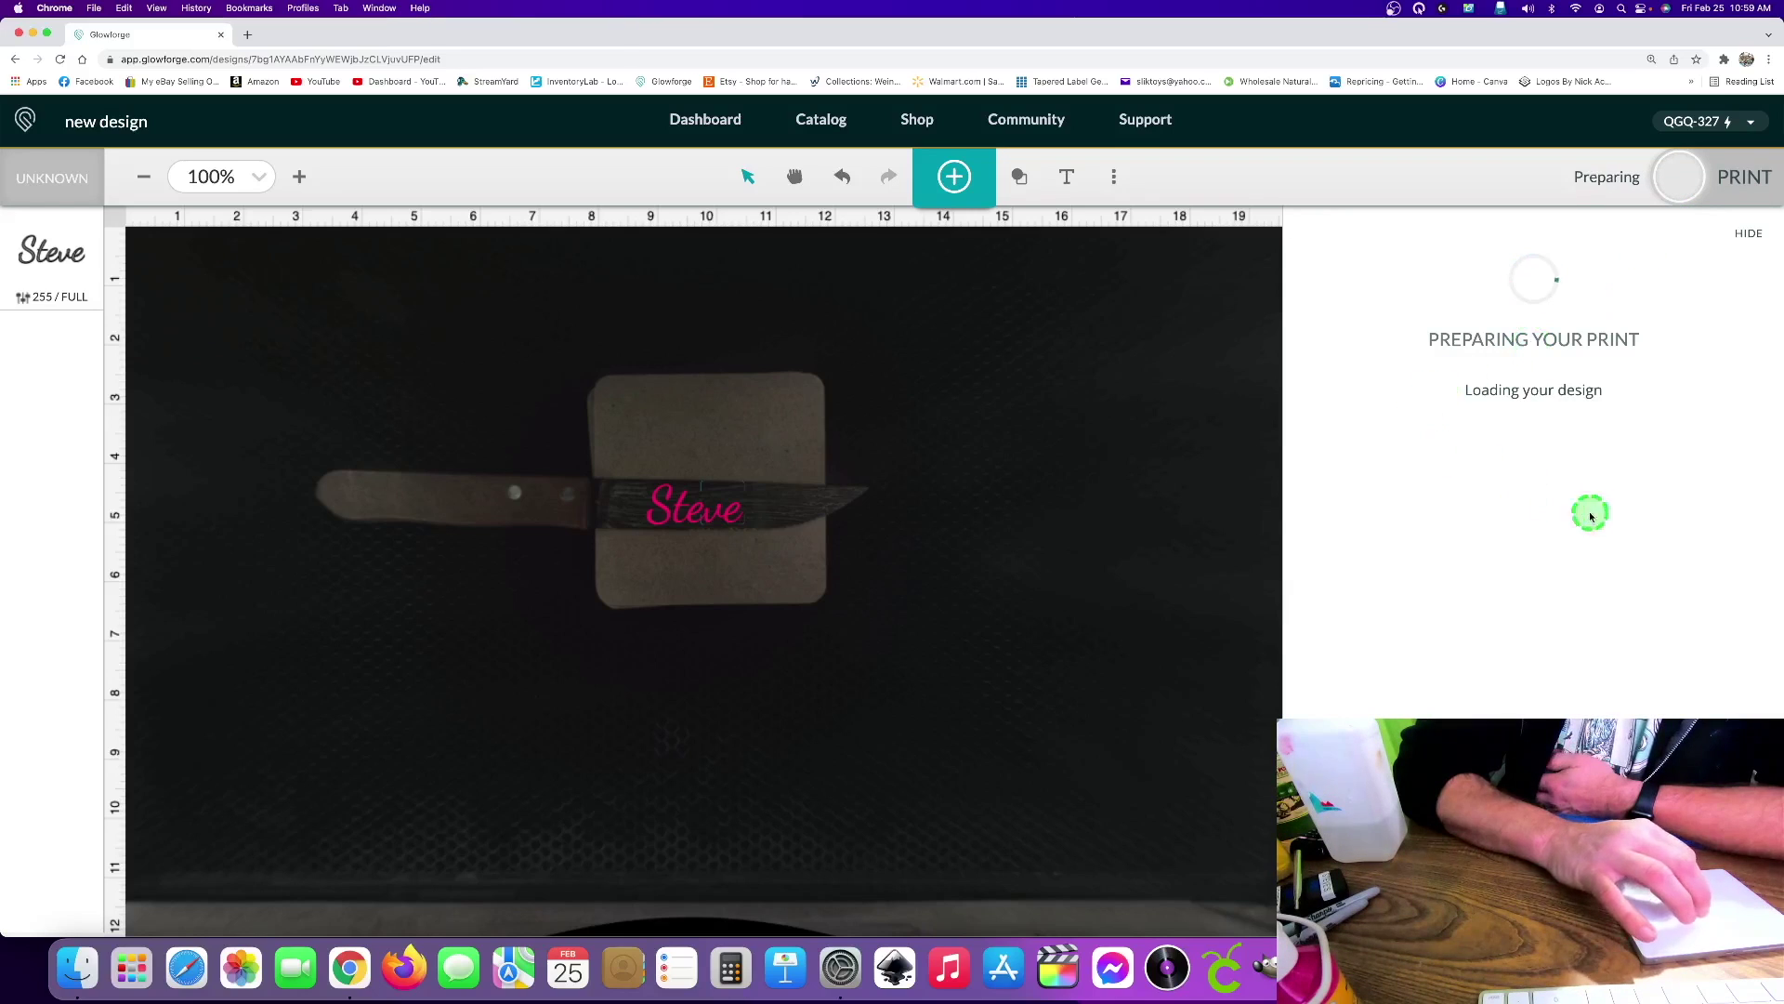